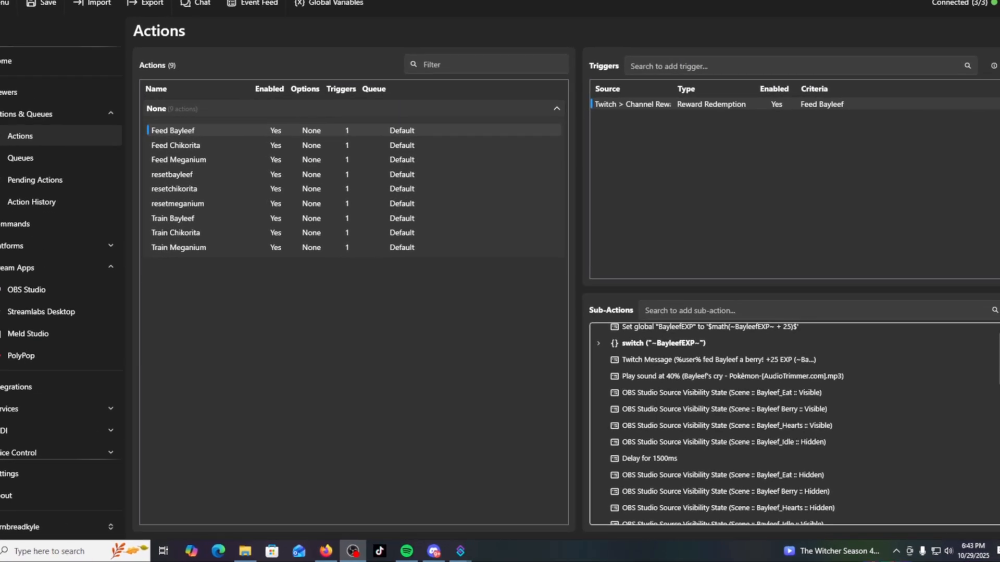
Step: Open the Feed Chikorita action and inspect the cases inside its ChikoritaEXP switch and the sub-action that adds 25 EXP
left_click(211, 147)
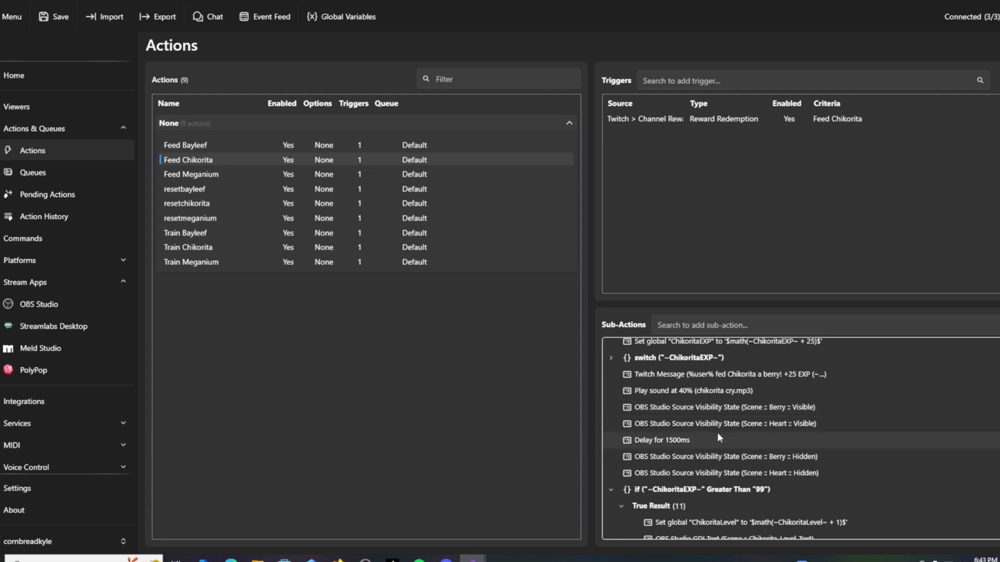
scroll(703, 429, "up", 1)
left_click(608, 361)
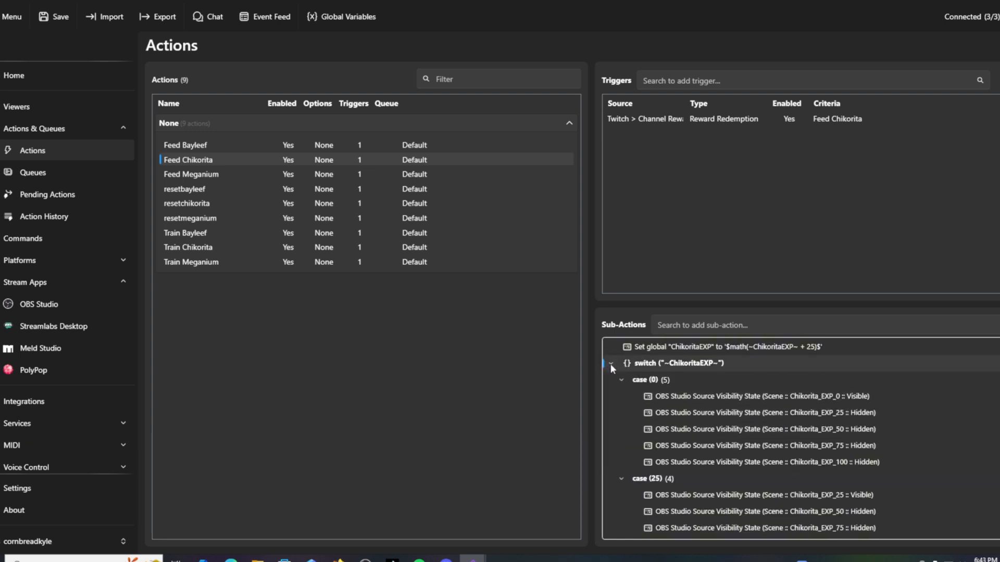
left_click(610, 364)
left_click(711, 345)
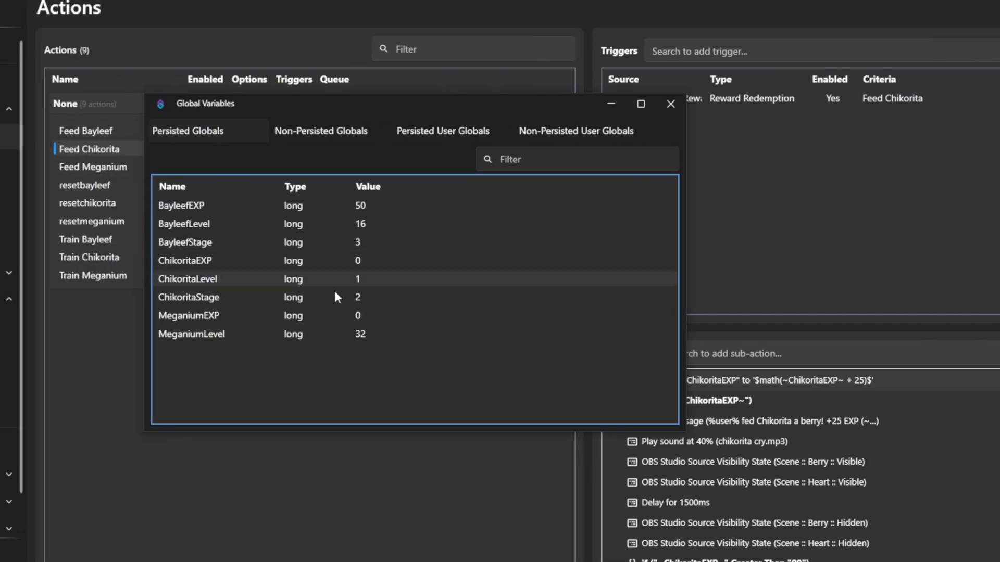
Step: Review the ChikoritaEXP, ChikoritaLevel and ChikoritaStage entries among the persisted global variables, and close the variables window
left_click(210, 261)
left_click(225, 277)
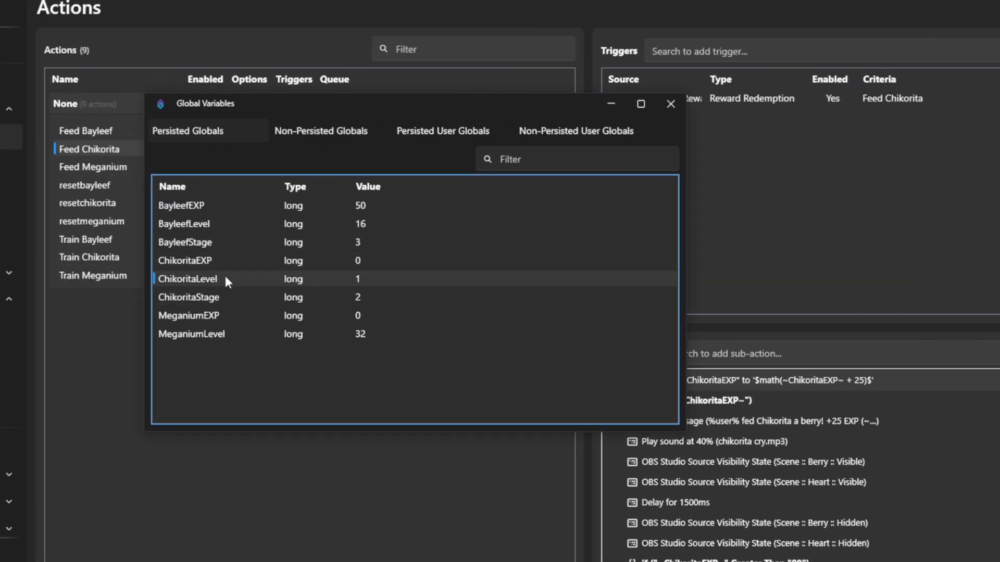
left_click(235, 301)
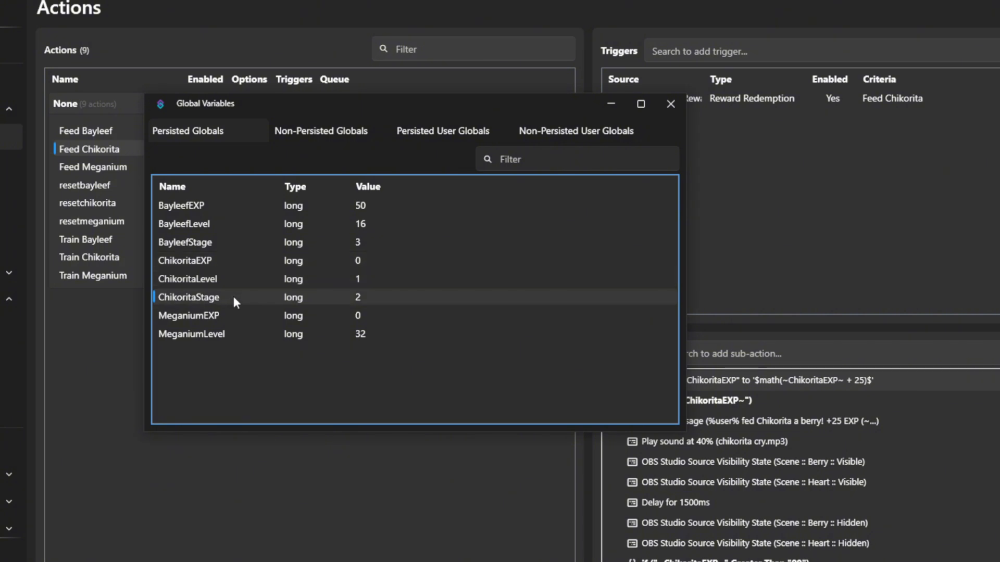
left_click(239, 261)
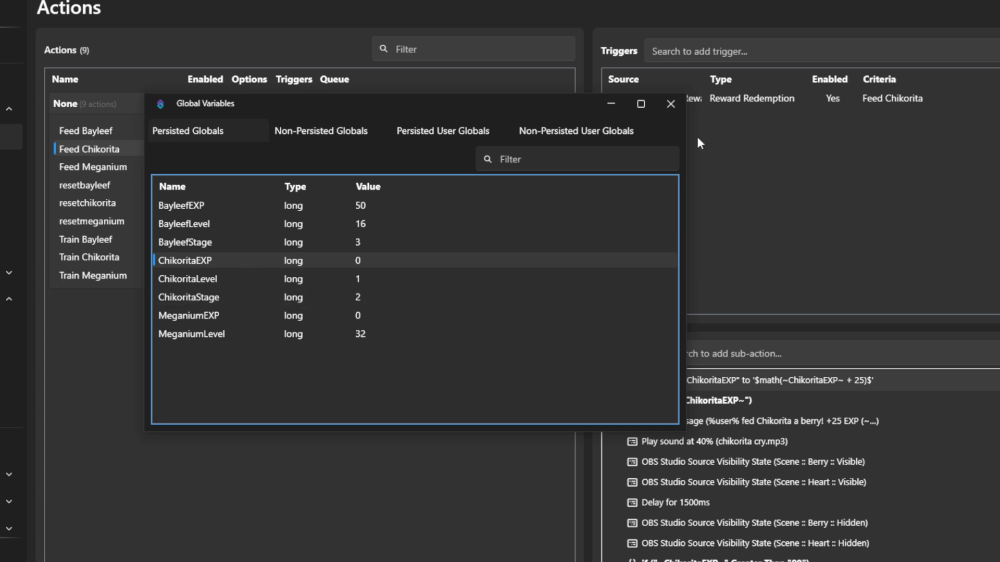
left_click(671, 104)
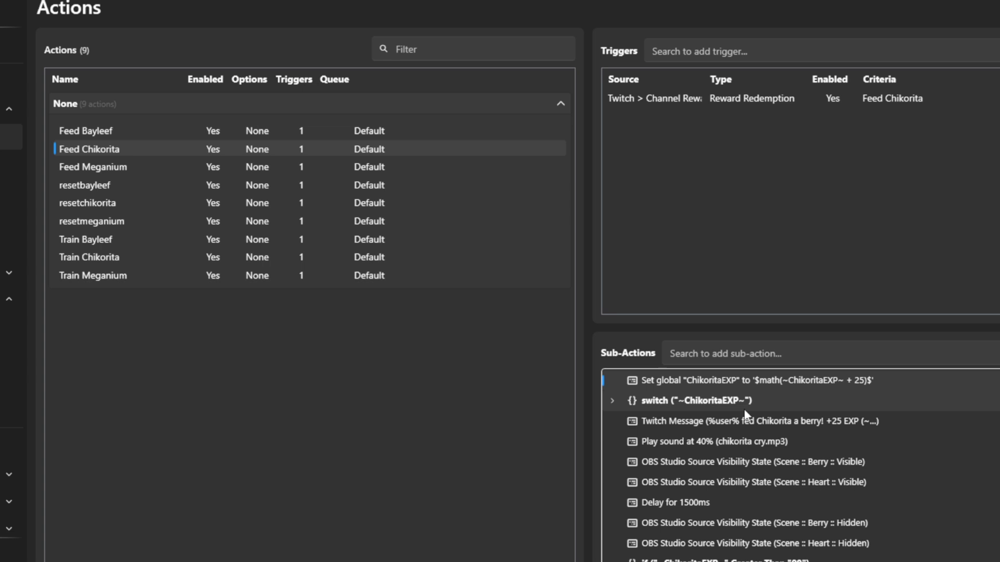
Step: Check the switch and berry Twitch message sub-actions, and test the Feed Chikorita reward redemption trigger
left_click(823, 409)
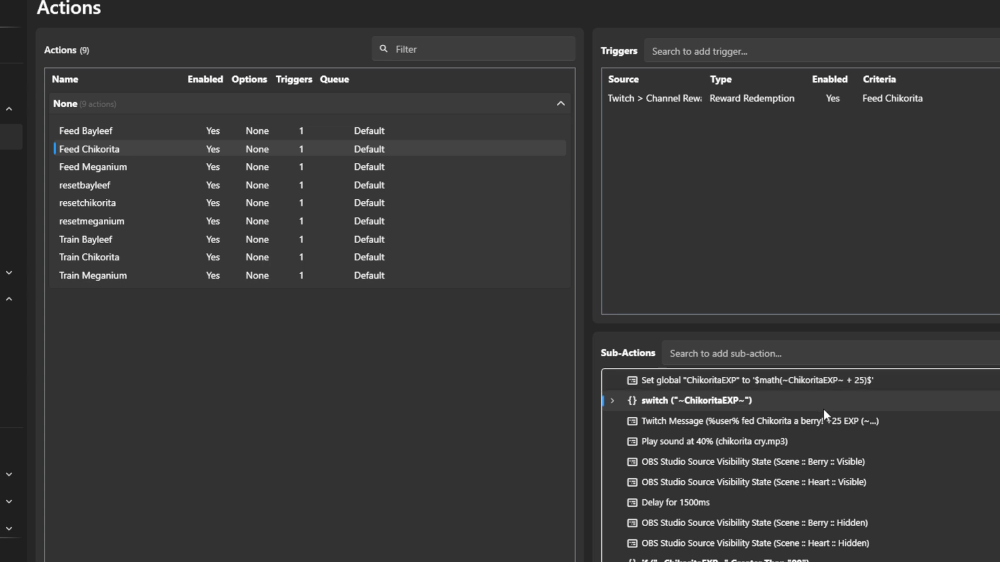
left_click(770, 421)
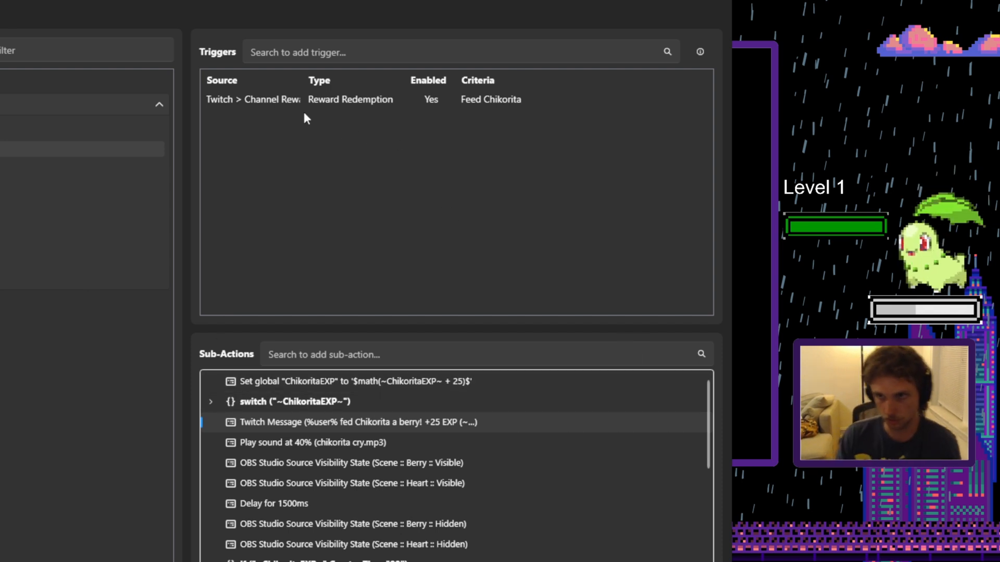
right_click(319, 99)
left_click(353, 114)
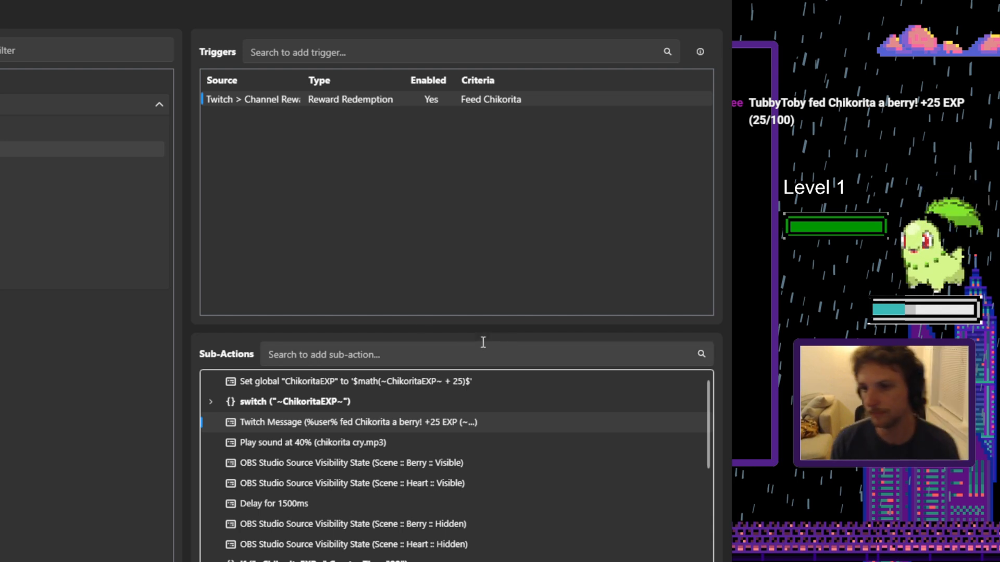
Step: Open the chikorita cry.mp3 Play Sound sub-action, examine its sound file path and volume, and close it
left_click(301, 443)
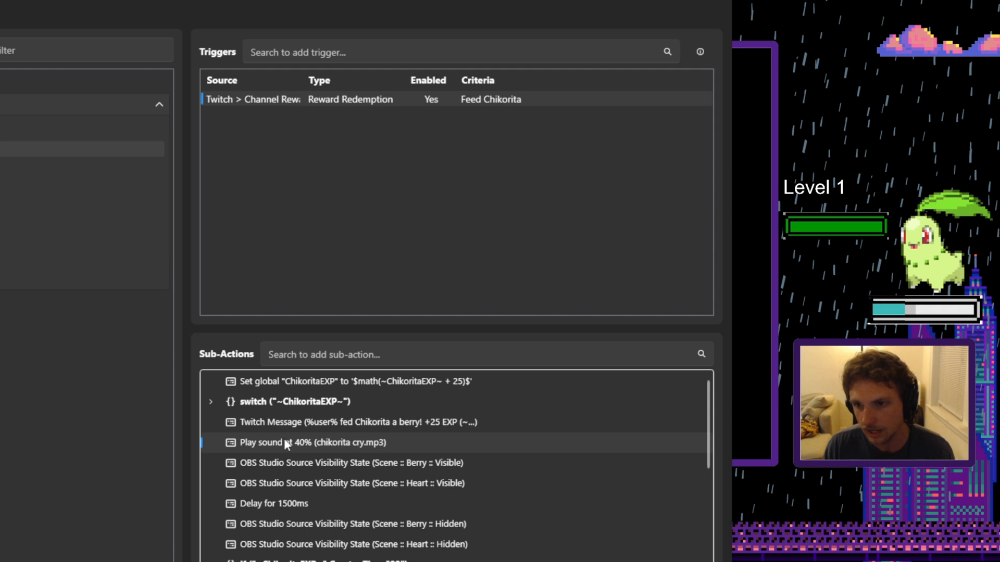
right_click(285, 443)
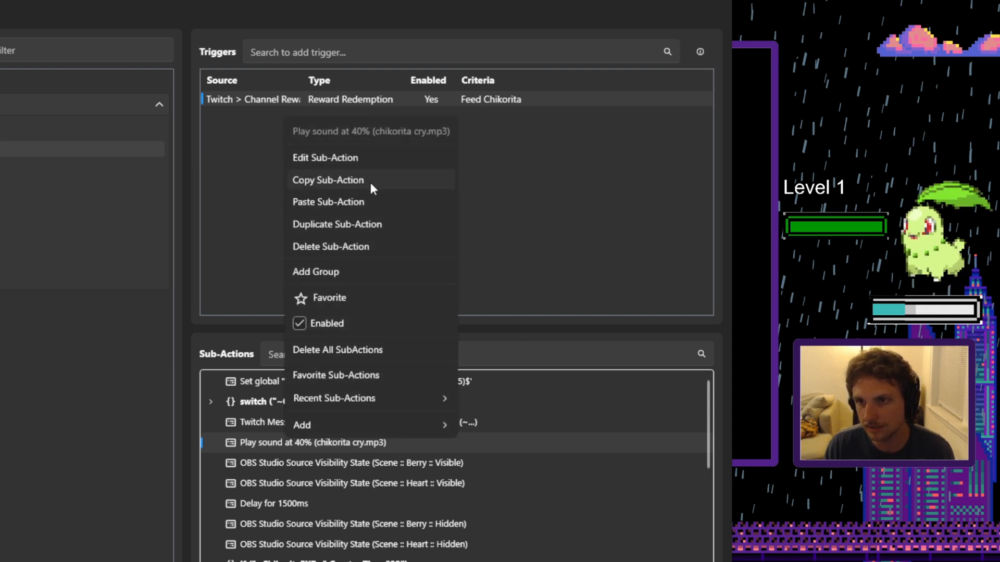
left_click(368, 159)
left_click_drag(48, 156, 343, 151)
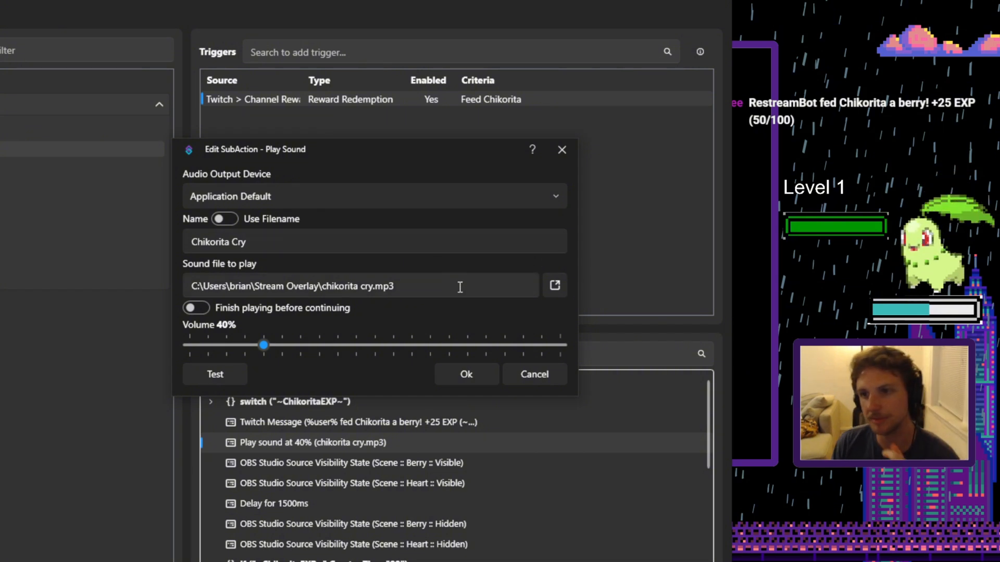
left_click(437, 285)
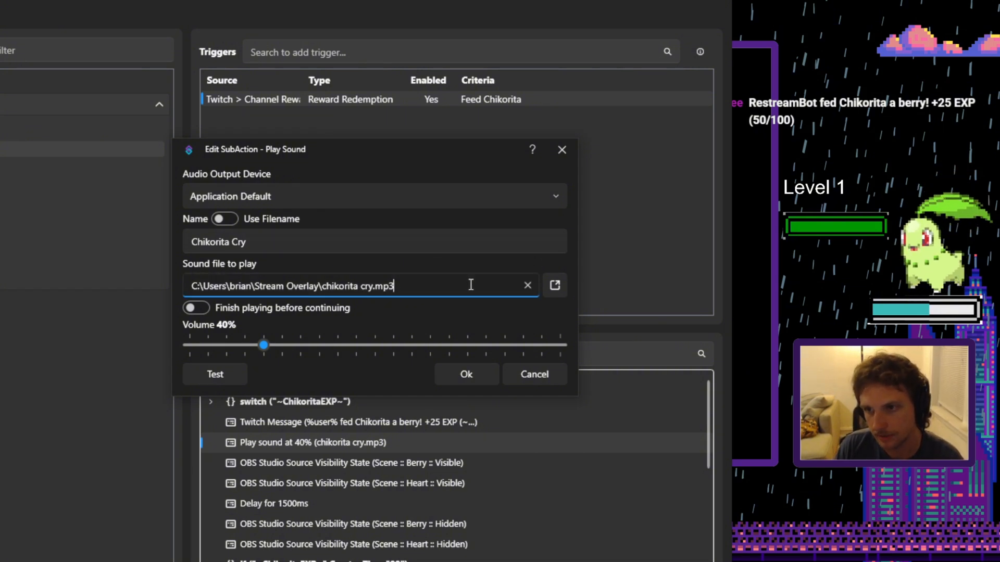
left_click(460, 373)
Step: Open the sub-action that makes the Berry source visible, look through its available OBS sources, and close it with Berry selected
left_click(367, 462)
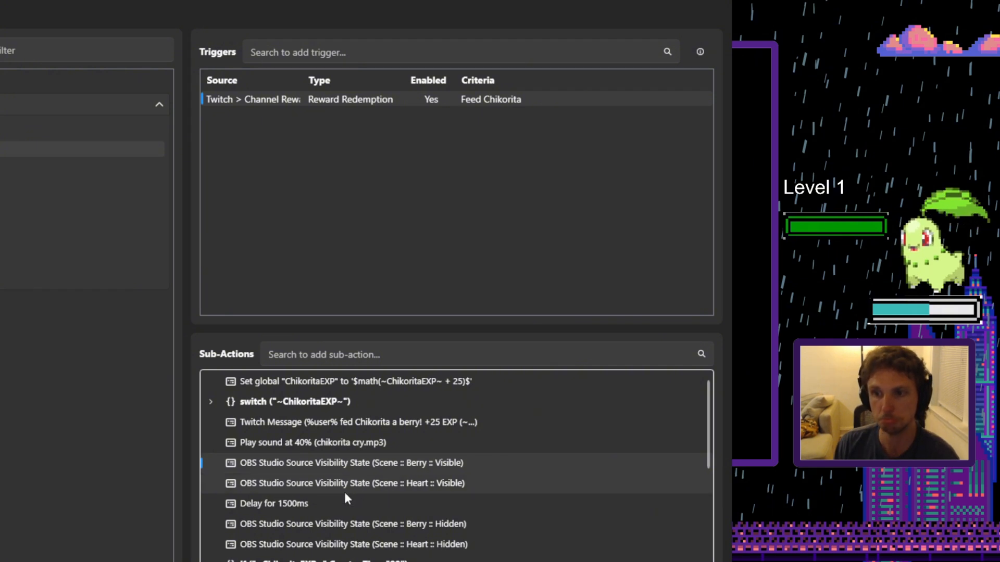
left_click(289, 510)
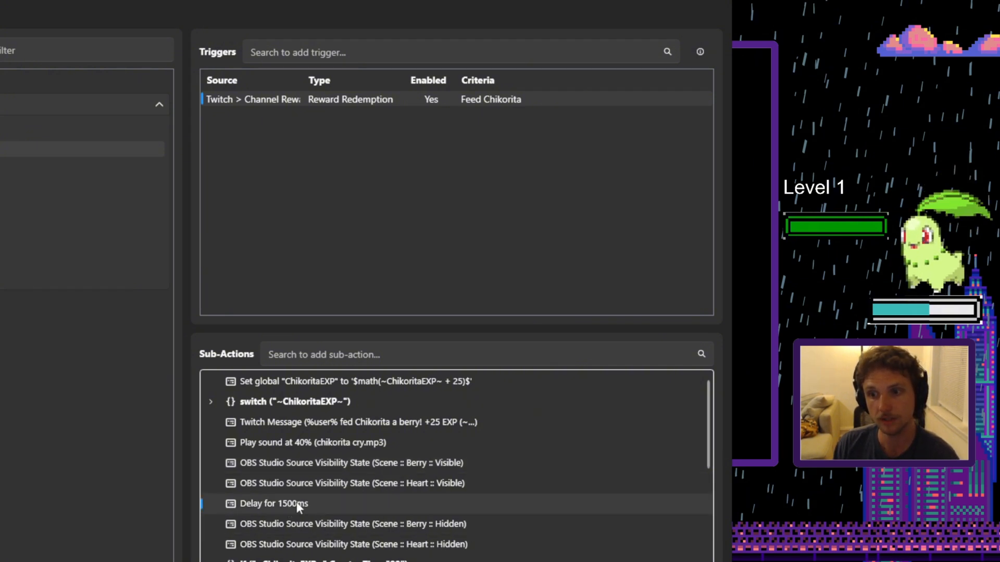
left_click(371, 461)
right_click(324, 467)
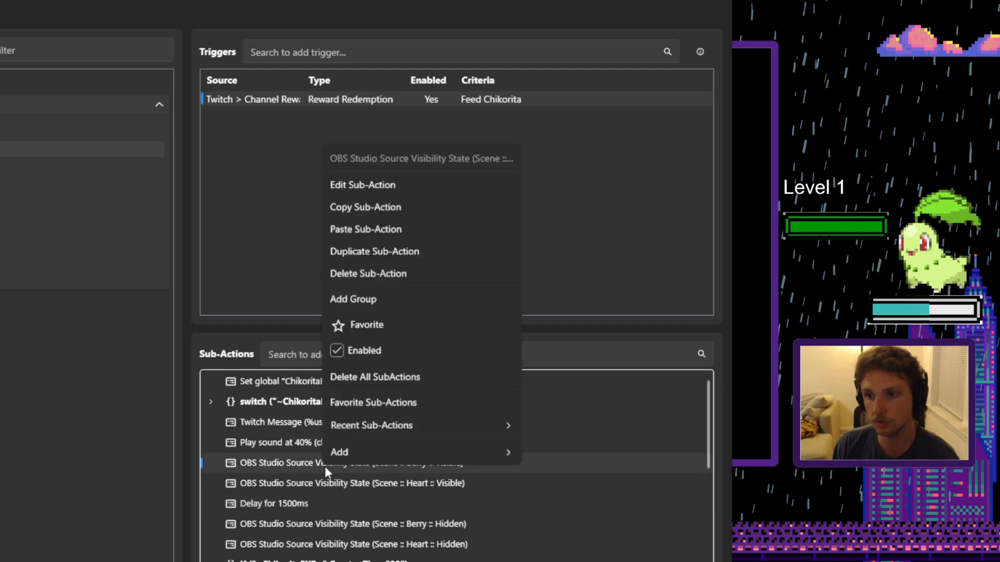
left_click(374, 185)
left_click_drag(54, 207, 357, 170)
left_click(568, 263)
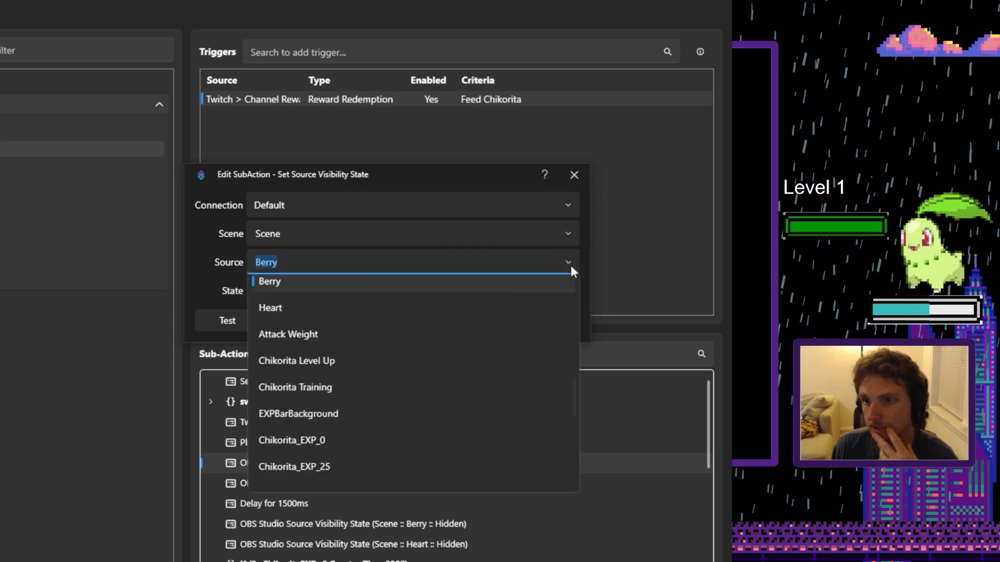
left_click(211, 250)
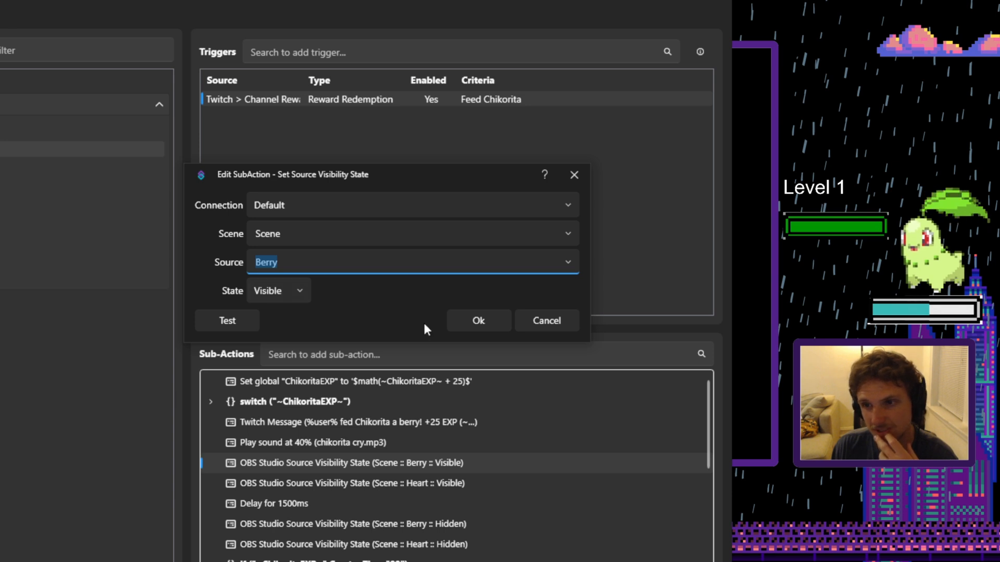
left_click(473, 323)
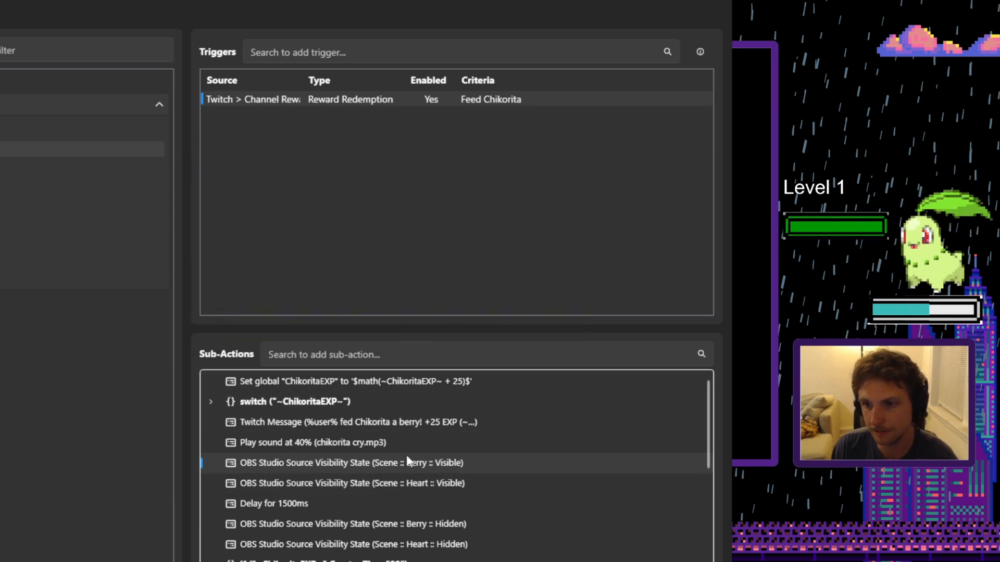
Step: Examine the 1500 ms delay and the sub-actions that hide the Berry and Heart sources
left_click(359, 504)
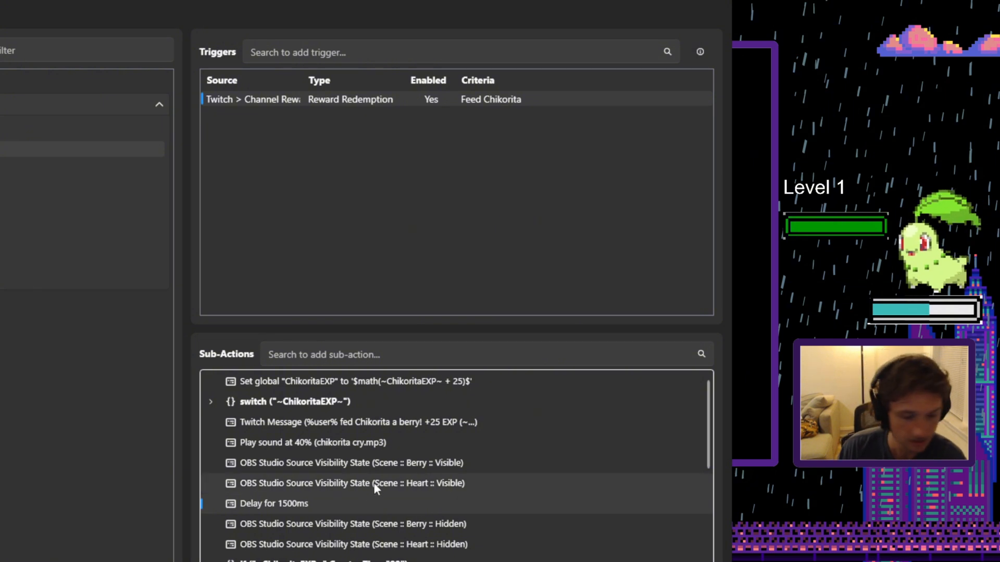
scroll(374, 486, "down", 1)
left_click(359, 490)
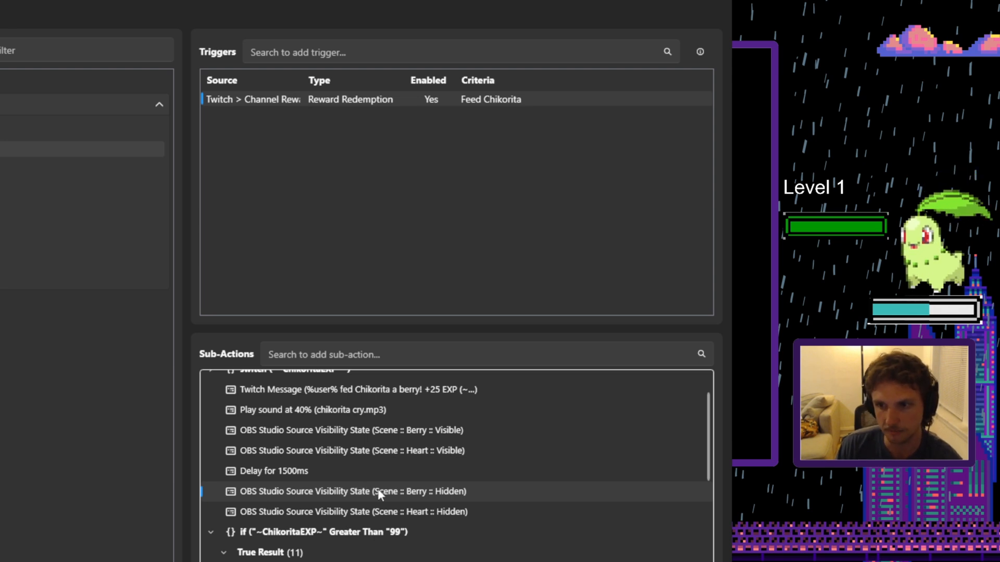
scroll(378, 494, "up", 1)
scroll(313, 469, "down", 1)
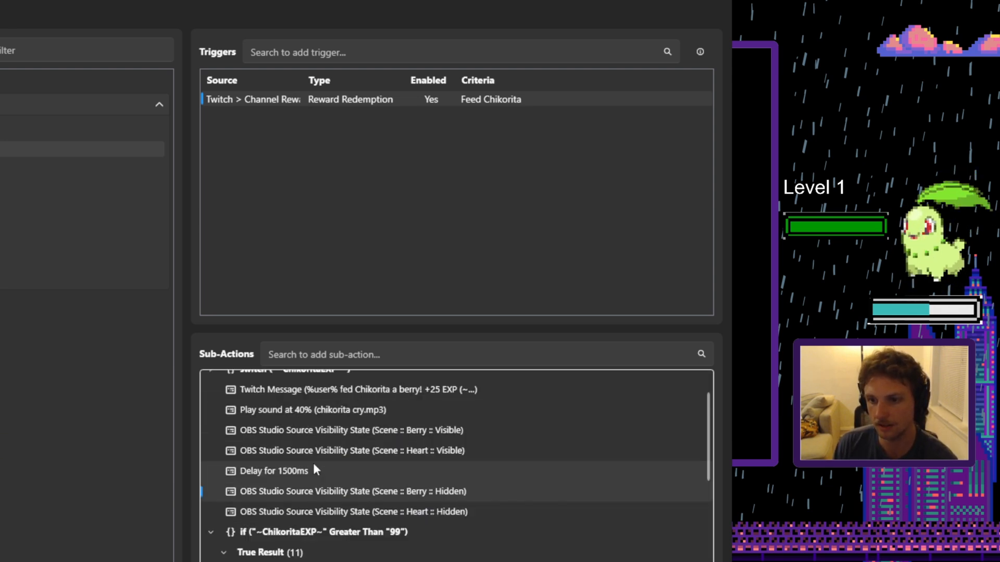
scroll(313, 470, "down", 2)
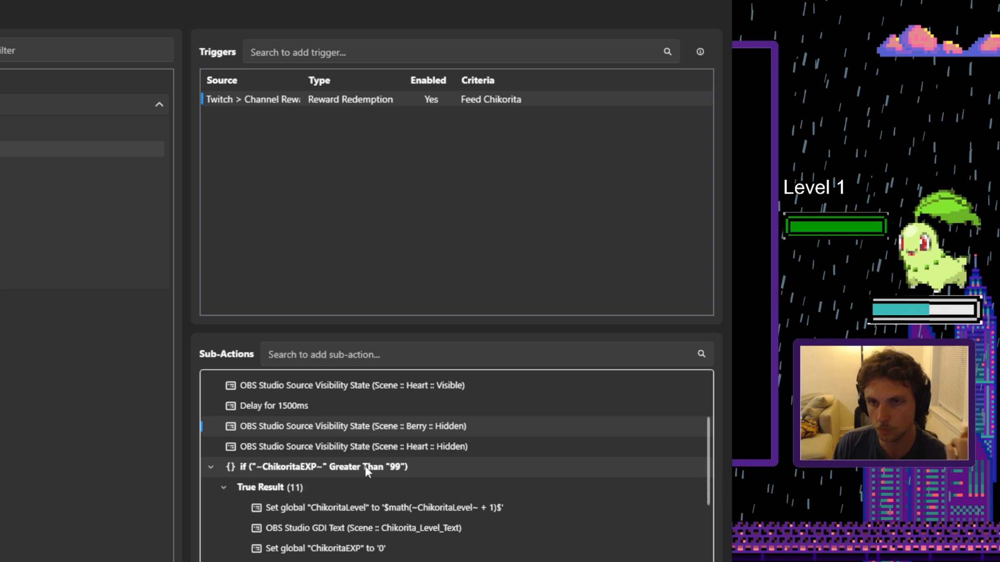
Step: Open the ChikoritaEXP If/Else sub-action, examine its input, operation and comparison value, and close it
left_click(359, 468)
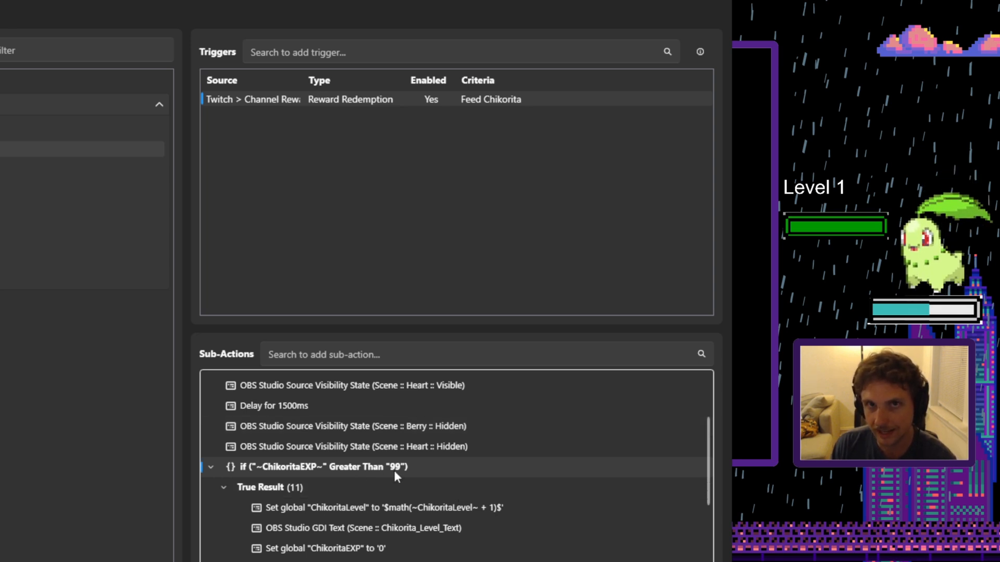
right_click(369, 474)
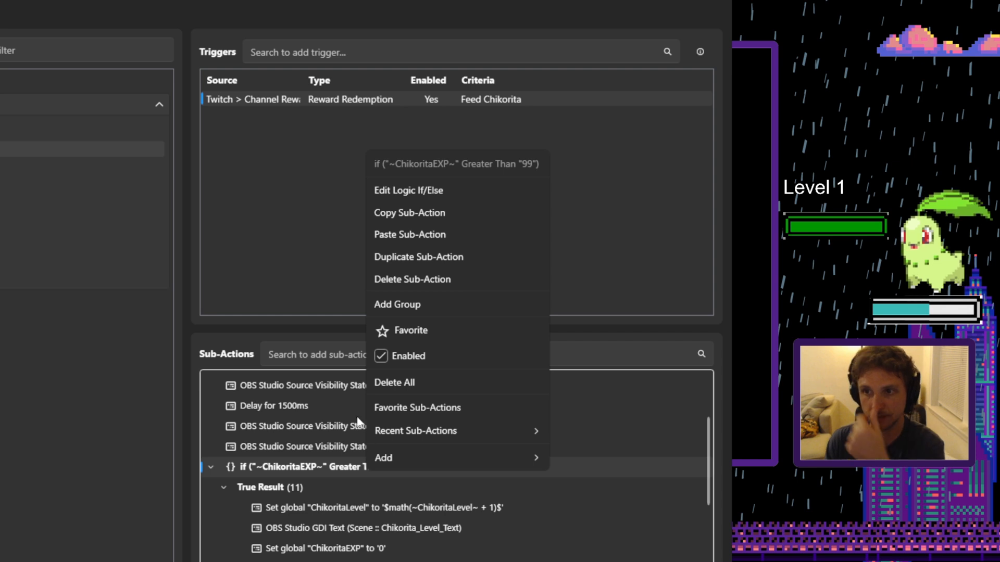
left_click(445, 190)
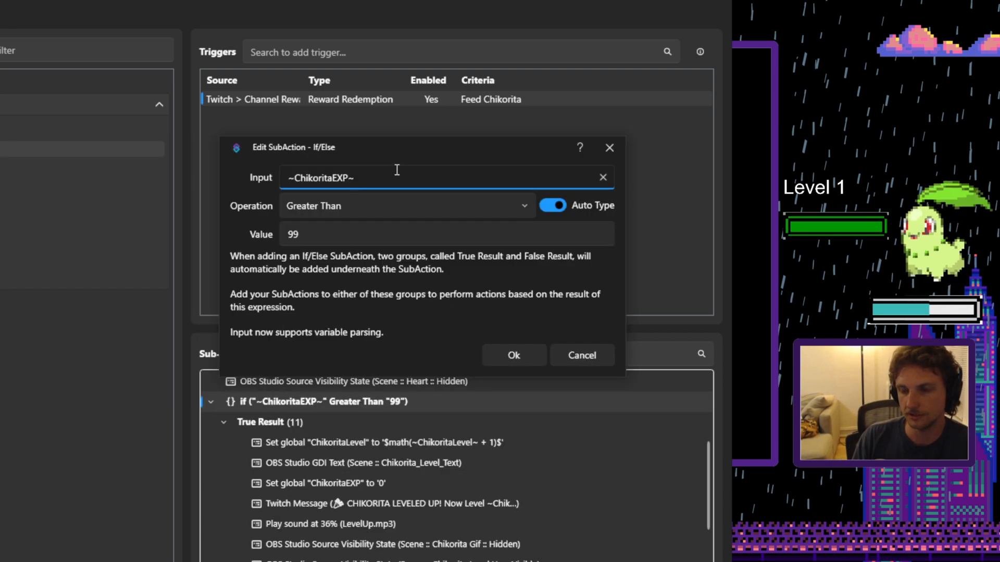
left_click(508, 354)
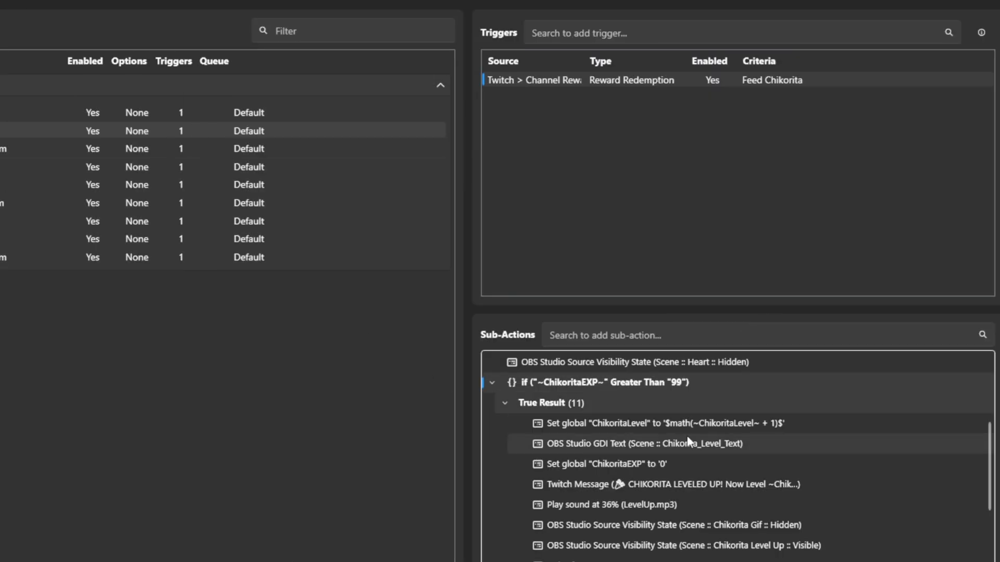
Step: Examine the True Result sub-actions that raise ChikoritaLevel by 1 and update the Chikorita_Level_Text source
scroll(368, 439, "down", 1)
left_click(647, 392)
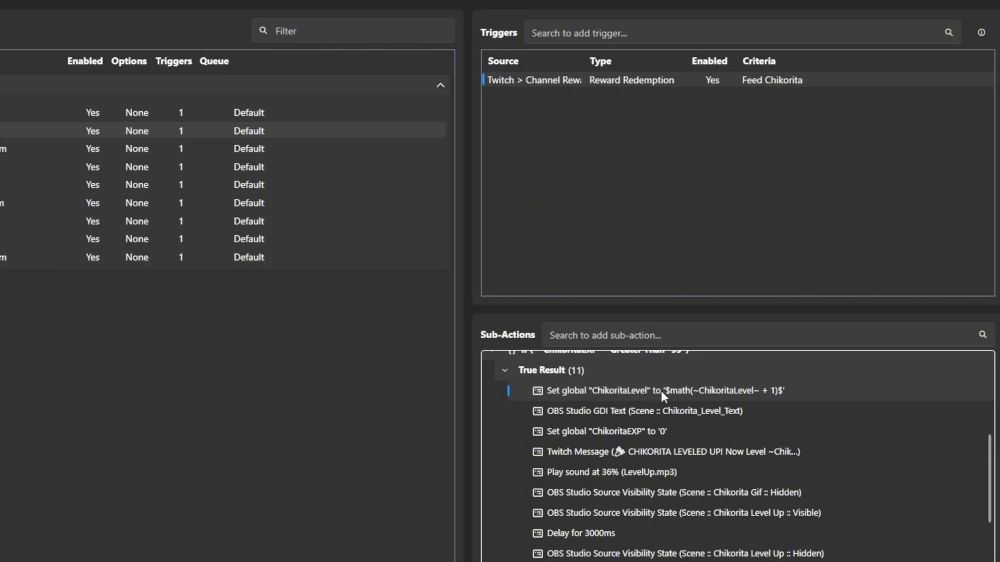
scroll(660, 391, "up", 1)
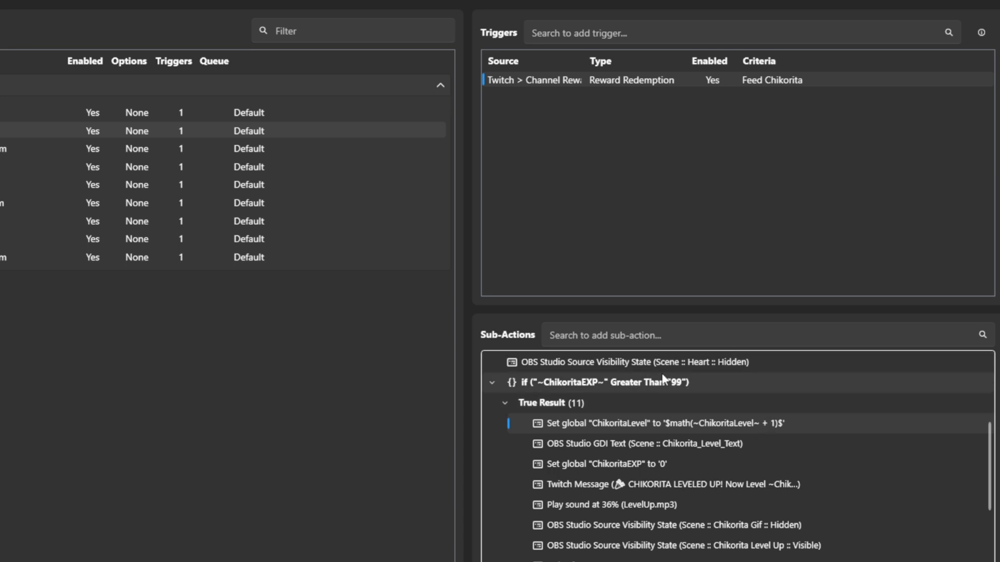
left_click(697, 446)
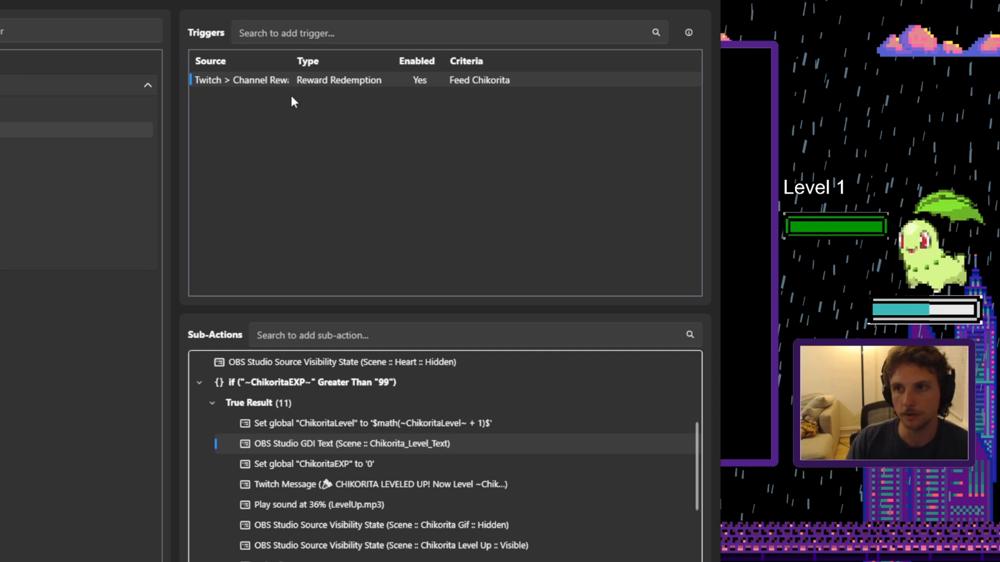
Step: Test the Feed Chikorita reward redemption trigger two more times to run the level-up branch
right_click(301, 84)
left_click(224, 85)
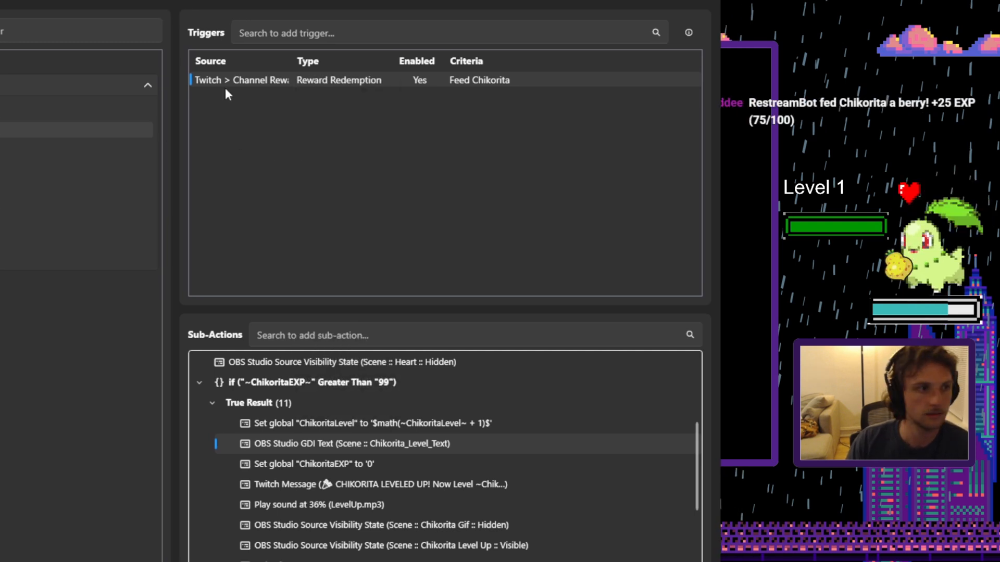
right_click(271, 84)
left_click(304, 98)
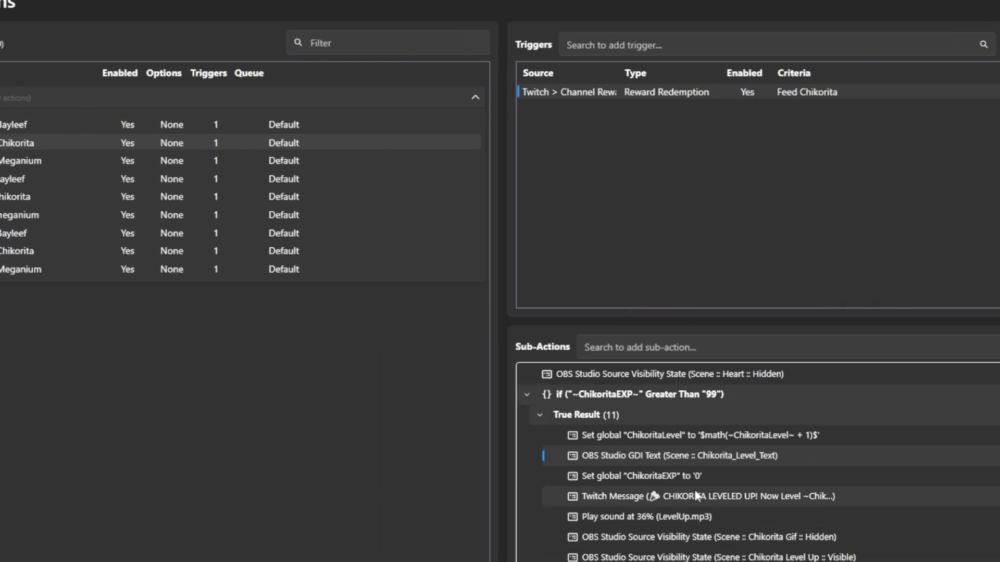
Step: Examine the sub-actions that reset ChikoritaEXP to 0 and send the level-up Twitch message
left_click(692, 479)
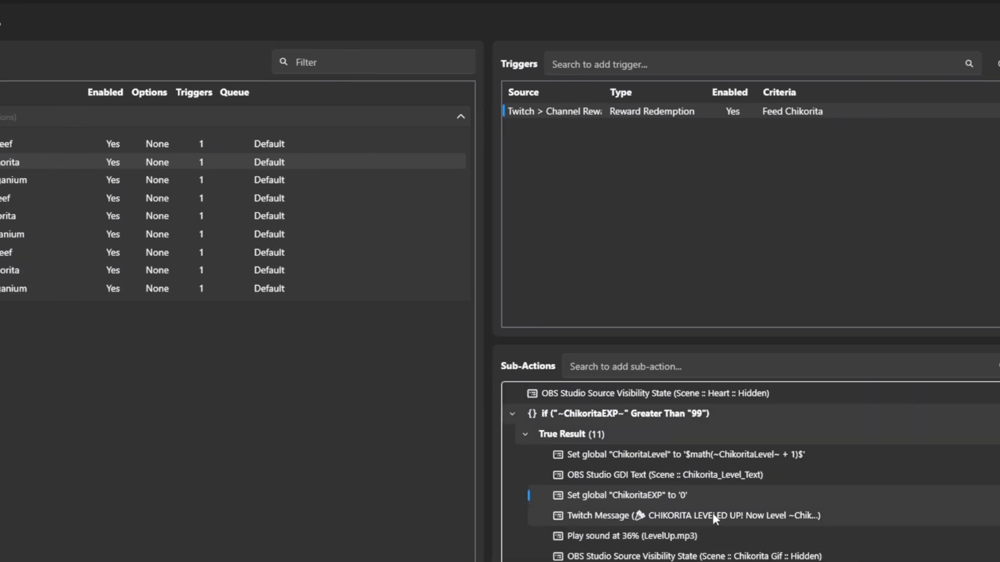
left_click(471, 505)
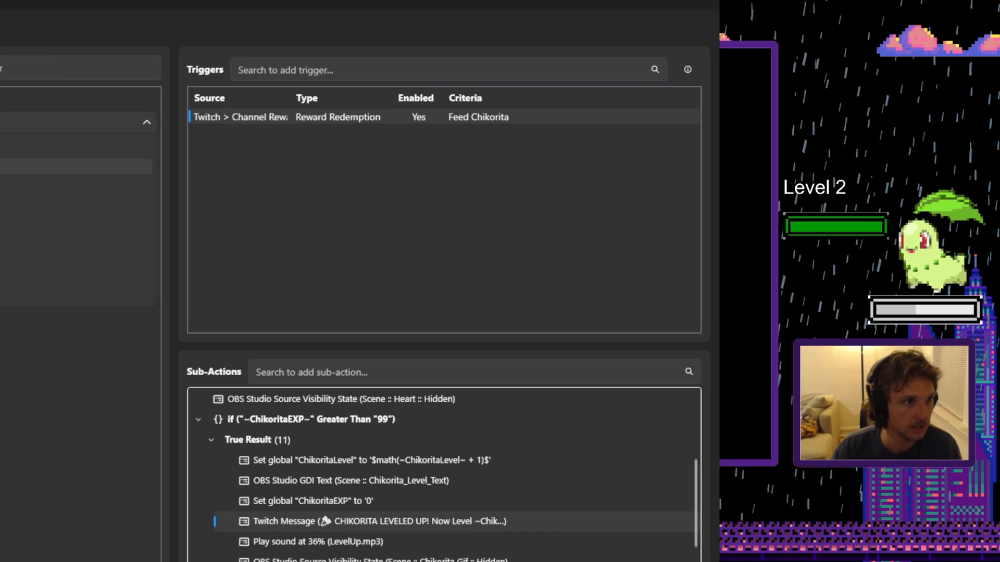
Step: Select the Train Chikorita action and test its reward redemption trigger
left_click(130, 279)
right_click(303, 120)
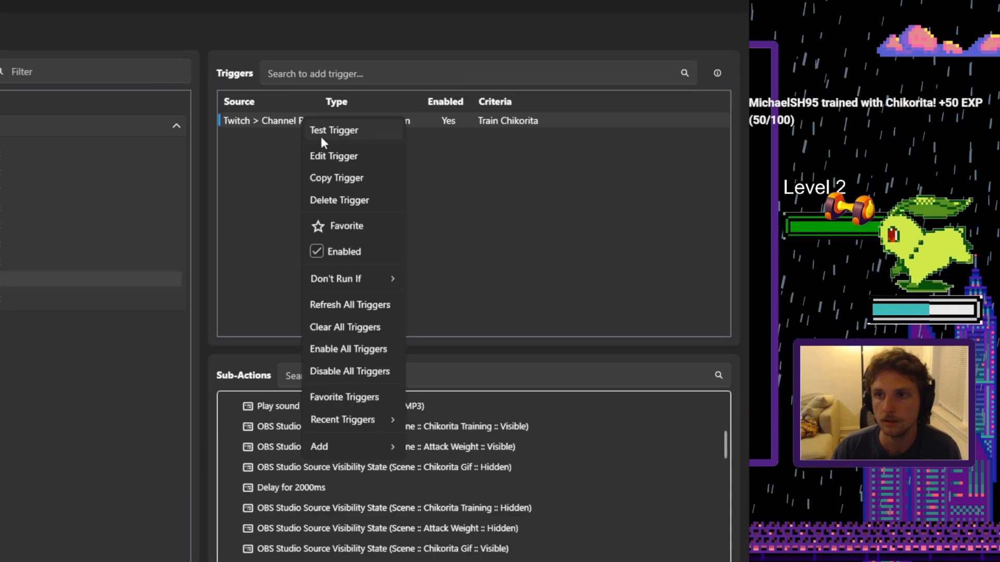
left_click(352, 131)
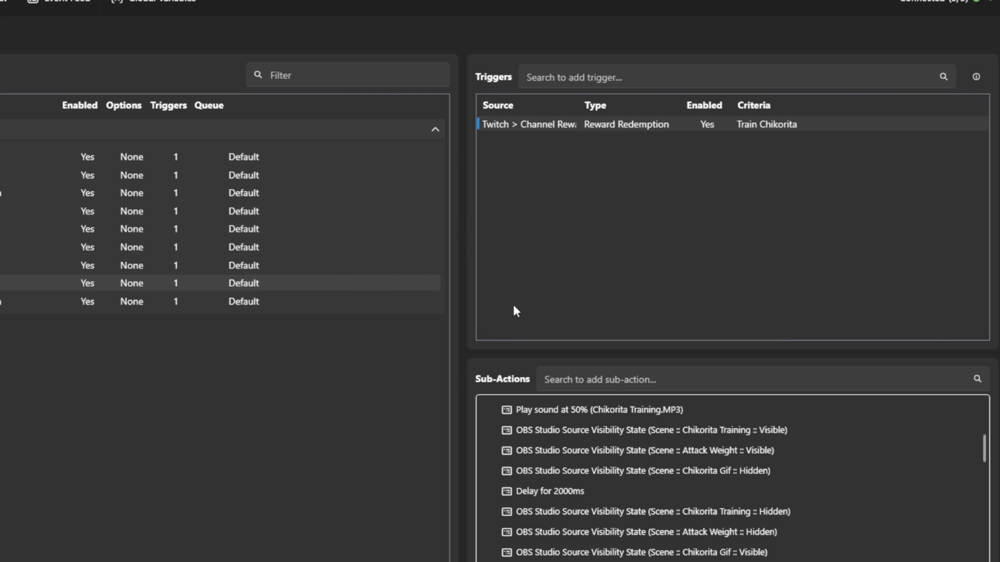
Step: Return to the Feed Chikorita action, open the level-up Twitch Message sub-action, examine its message text and close it
left_click(13, 177)
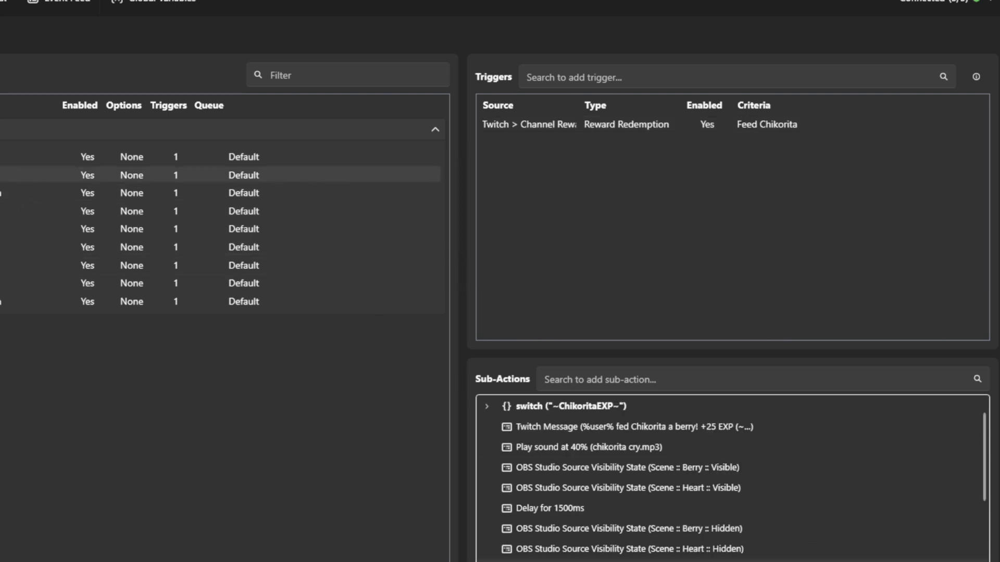
scroll(744, 545, "down", 1)
scroll(744, 542, "down", 1)
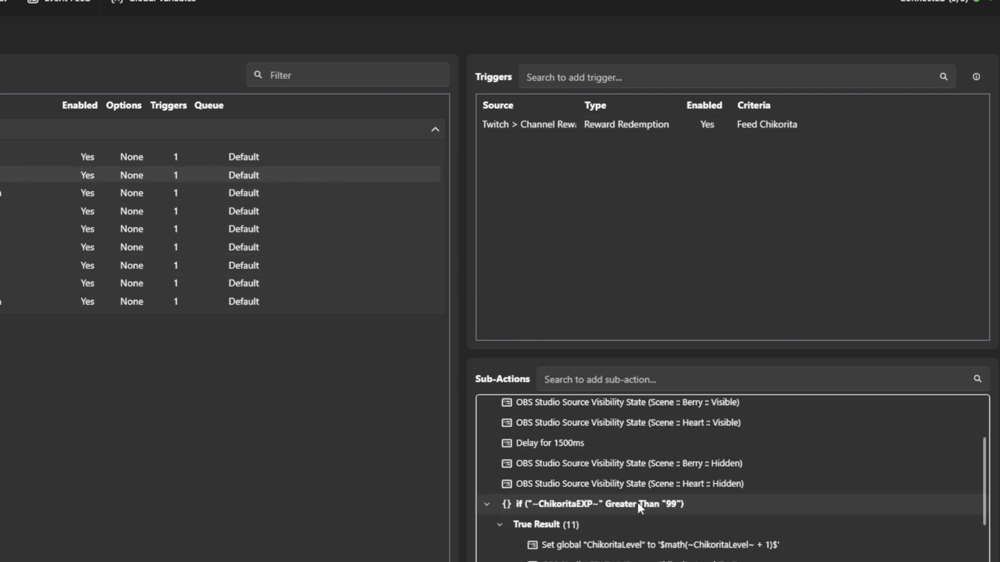
scroll(761, 524, "down", 2)
scroll(764, 518, "down", 1)
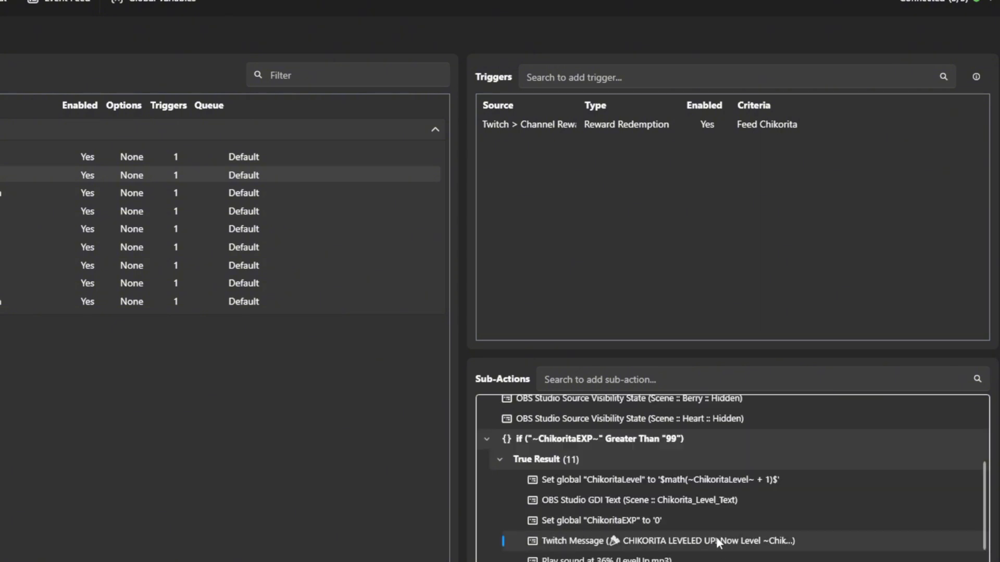
right_click(755, 537)
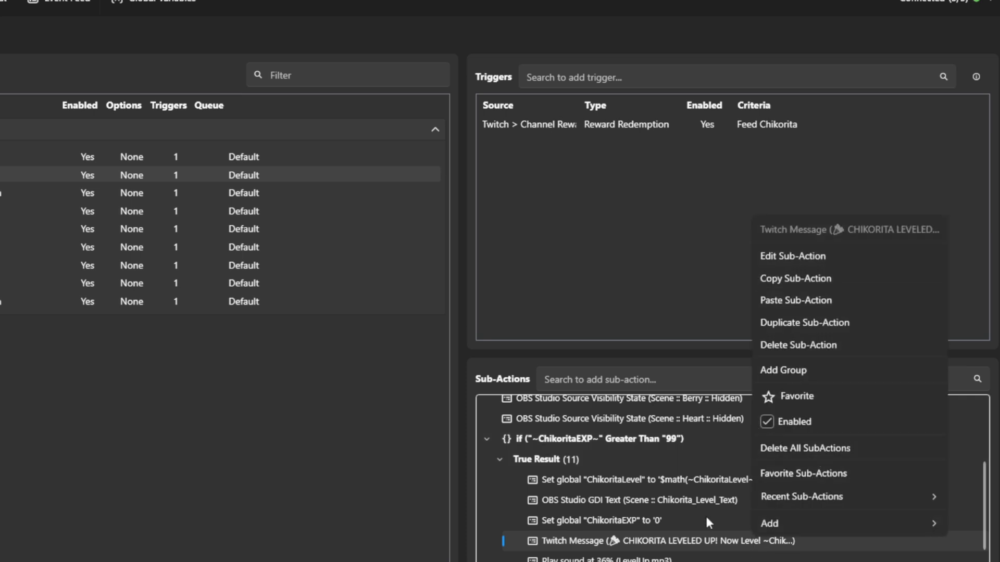
left_click(783, 256)
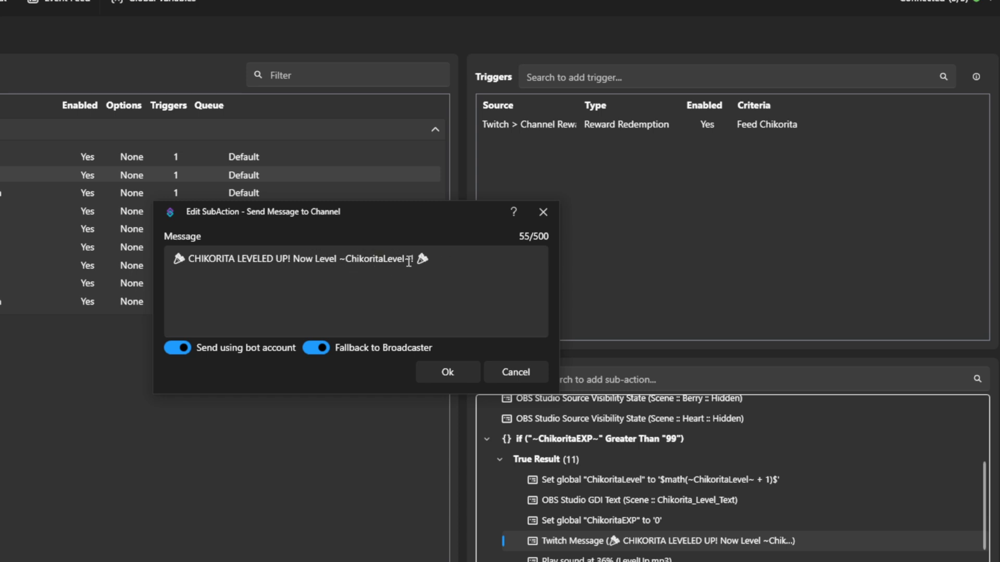
left_click(465, 373)
Step: Examine the LevelUp.mp3 sound sub-action and the scene, source and state settings of the sub-action that hides Chikorita Gif
scroll(692, 546, "down", 1)
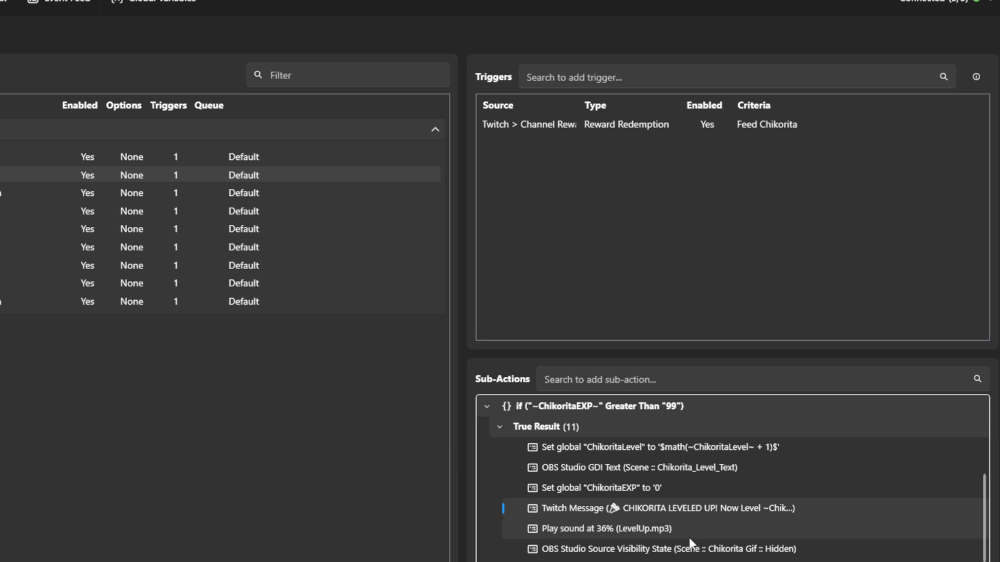
left_click(600, 530)
scroll(599, 530, "down", 1)
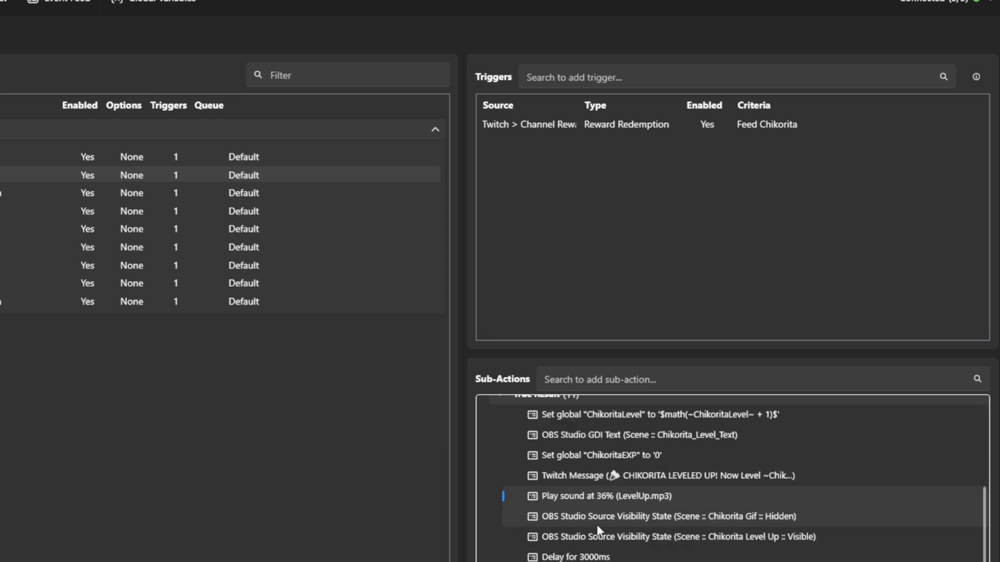
left_click(713, 517)
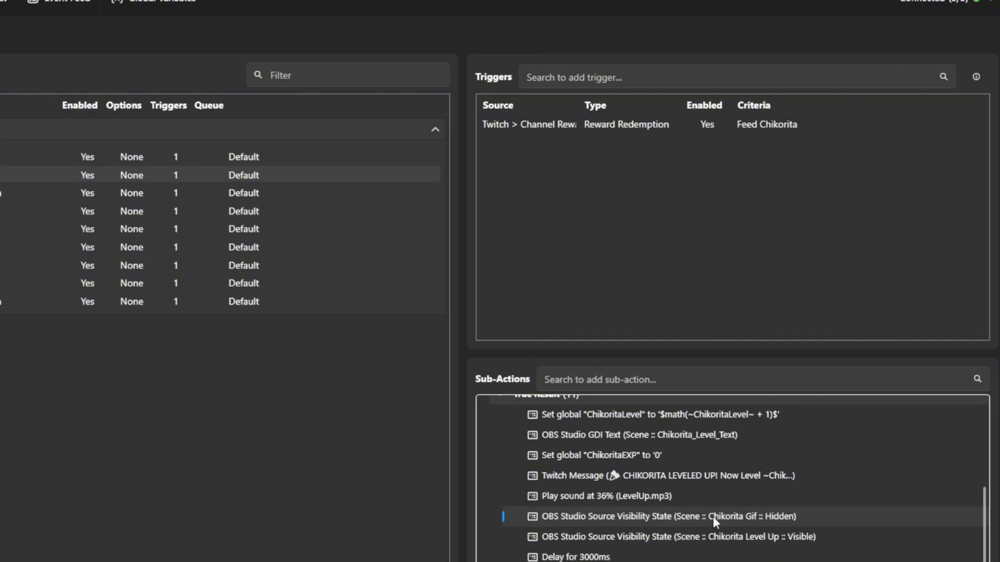
right_click(740, 513)
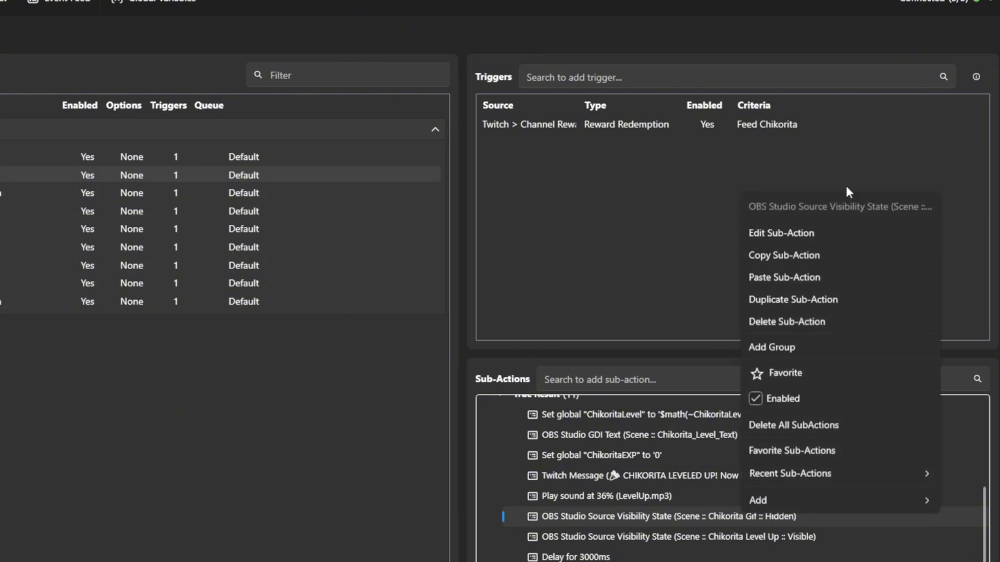
left_click(822, 233)
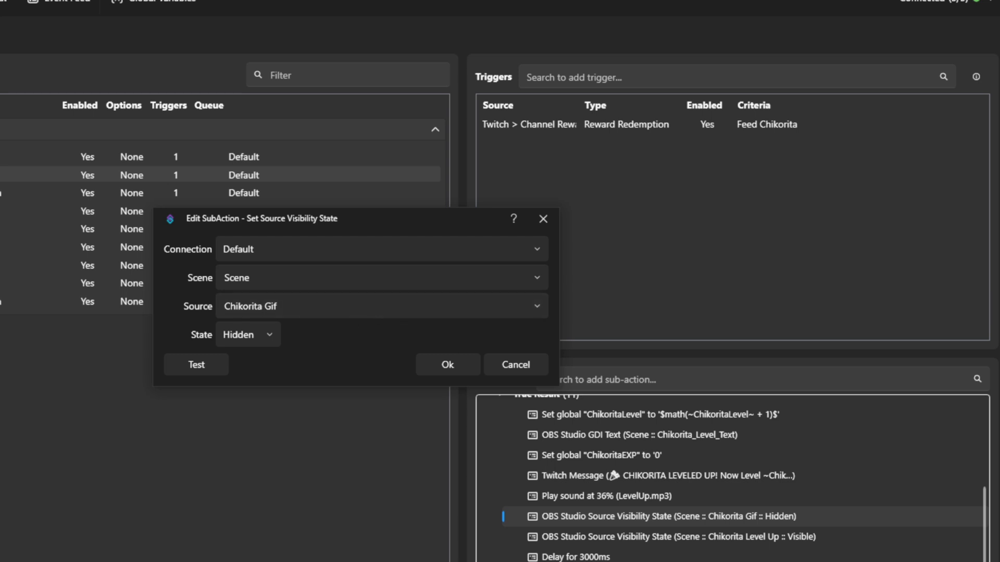
left_click(449, 366)
Step: Open the sub-action that shows the Chikorita Level Up source, examine its visibility settings and close it
left_click(764, 538)
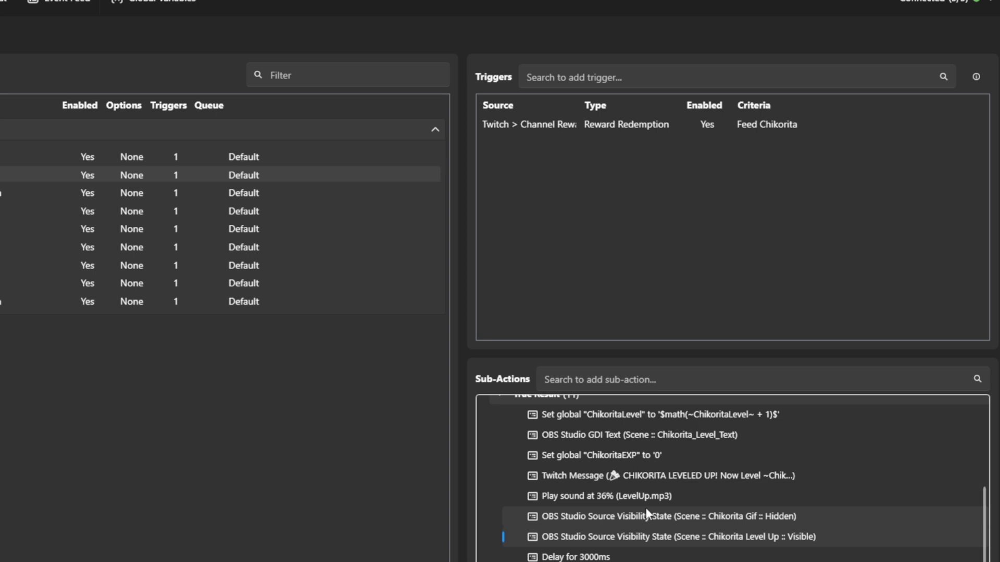
right_click(694, 532)
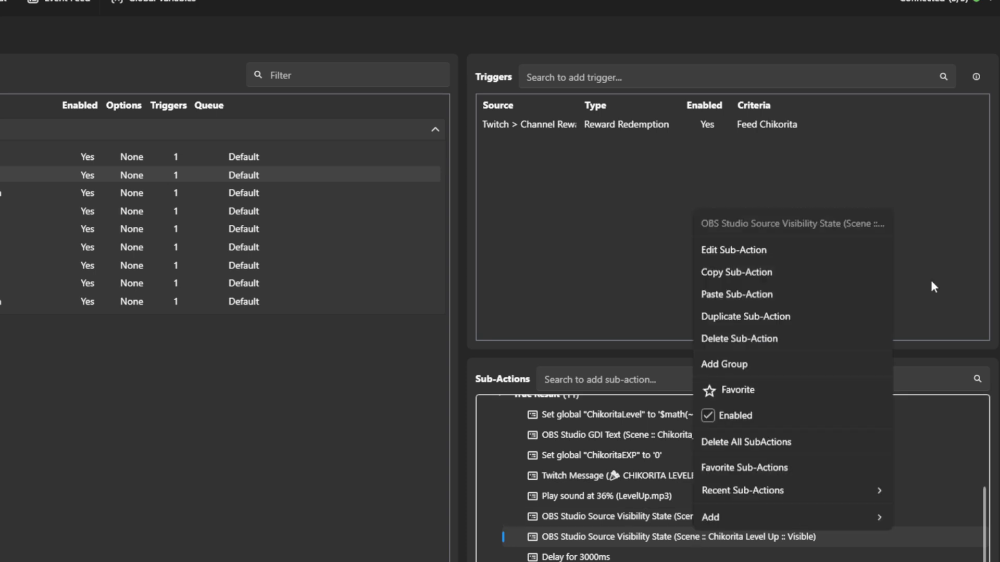
left_click(776, 250)
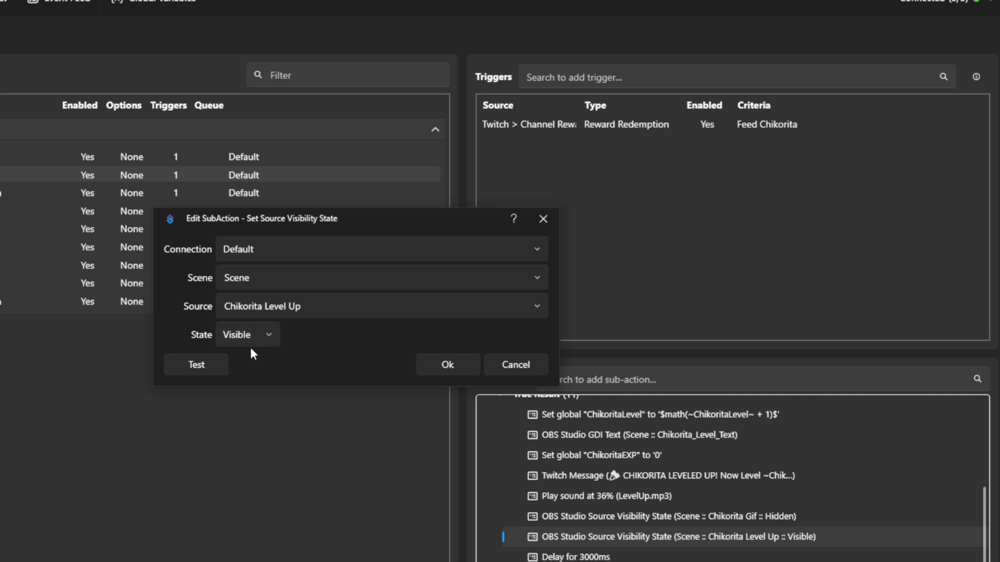
key("Escape")
Step: Examine the 3000 ms delay and the sub-actions that hide Chikorita Level Up and show Chikorita Gif again
scroll(637, 550, "down", 1)
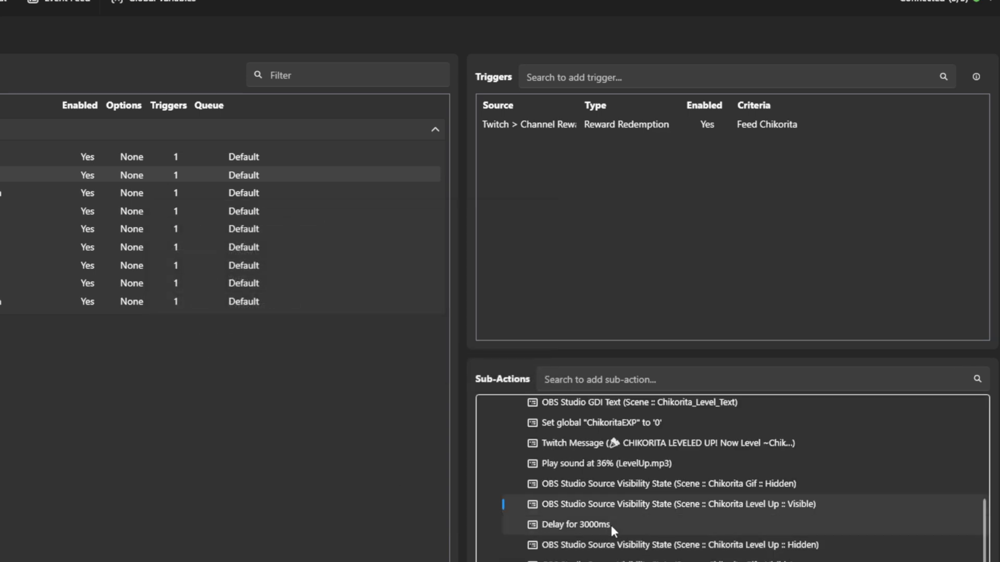
left_click(614, 525)
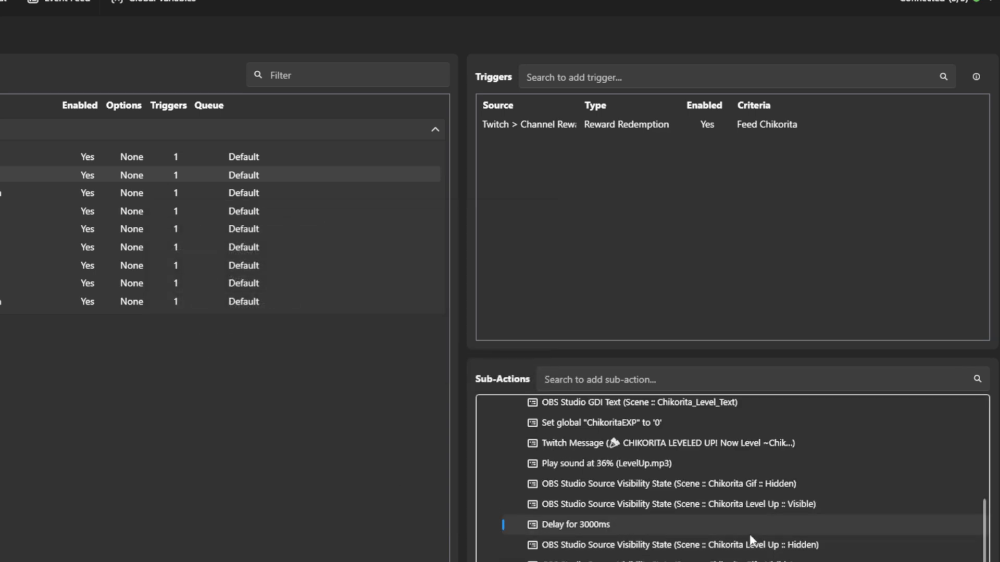
left_click(718, 545)
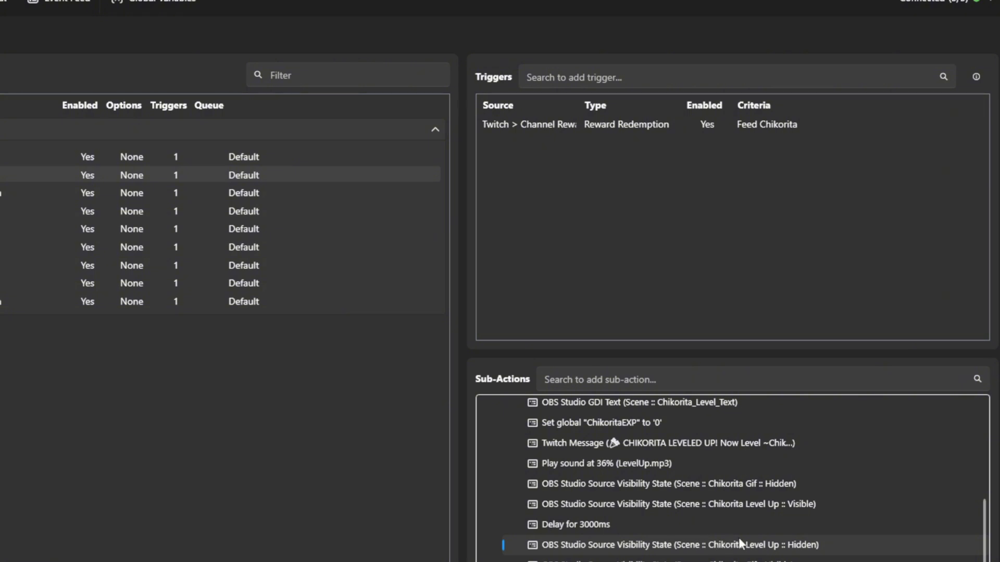
left_click(750, 561)
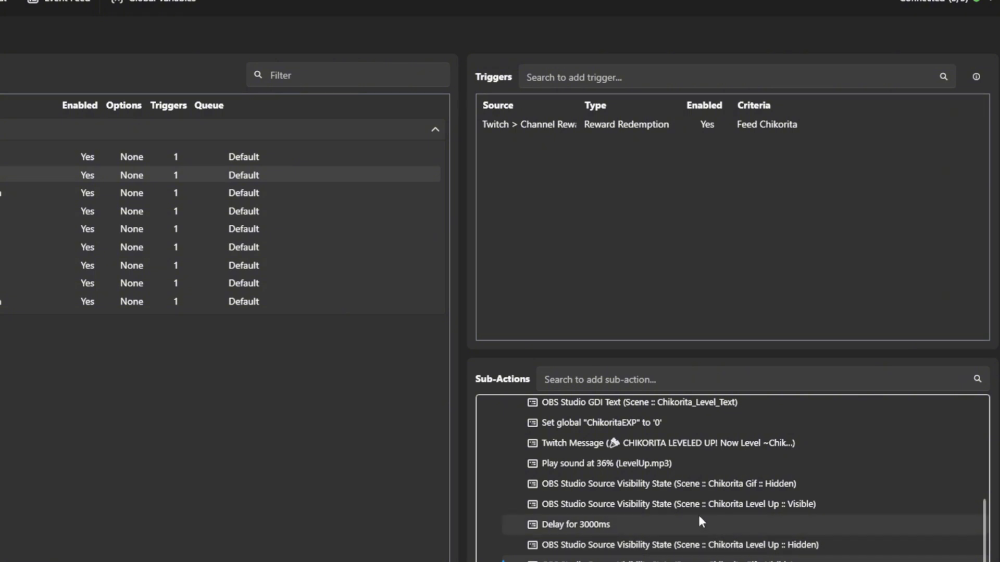
scroll(750, 557, "down", 1)
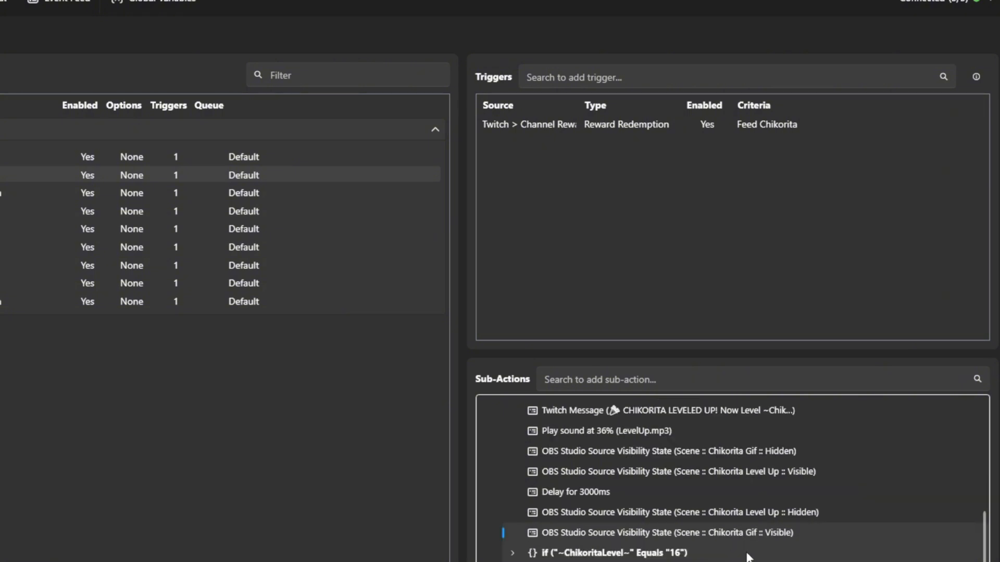
Step: Expand the ChikoritaLevel Equals 16 condition and examine its stage change, evolving Twitch message and Evolution_Visual sub-actions
left_click(508, 555)
left_click(511, 555)
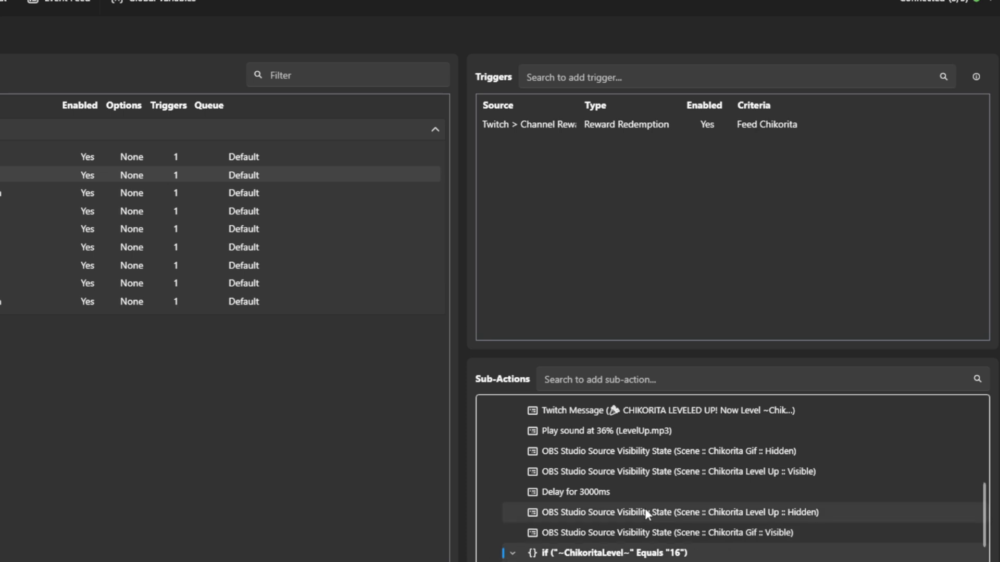
scroll(645, 508, "down", 1)
scroll(597, 526, "down", 2)
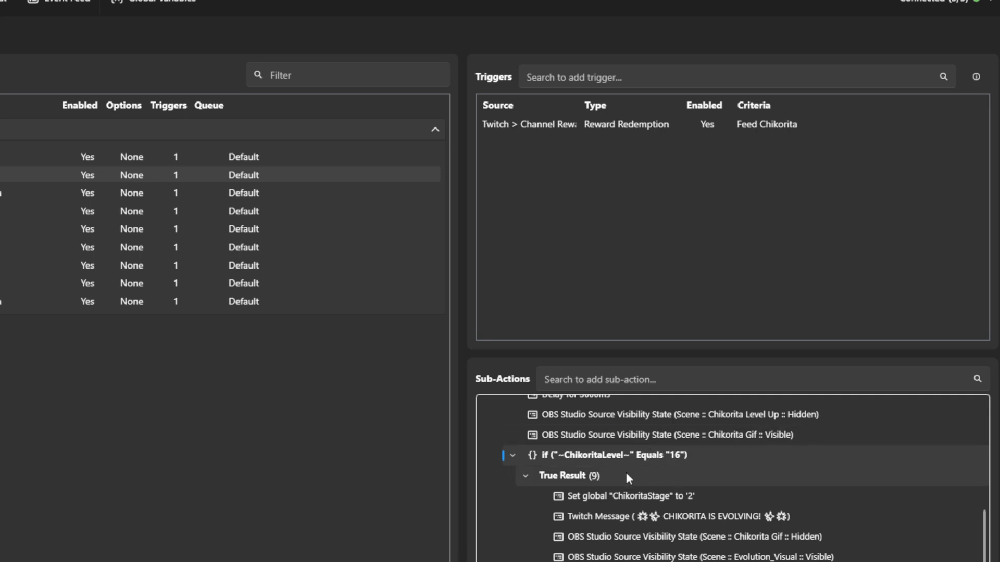
scroll(627, 472, "down", 1)
left_click(676, 465)
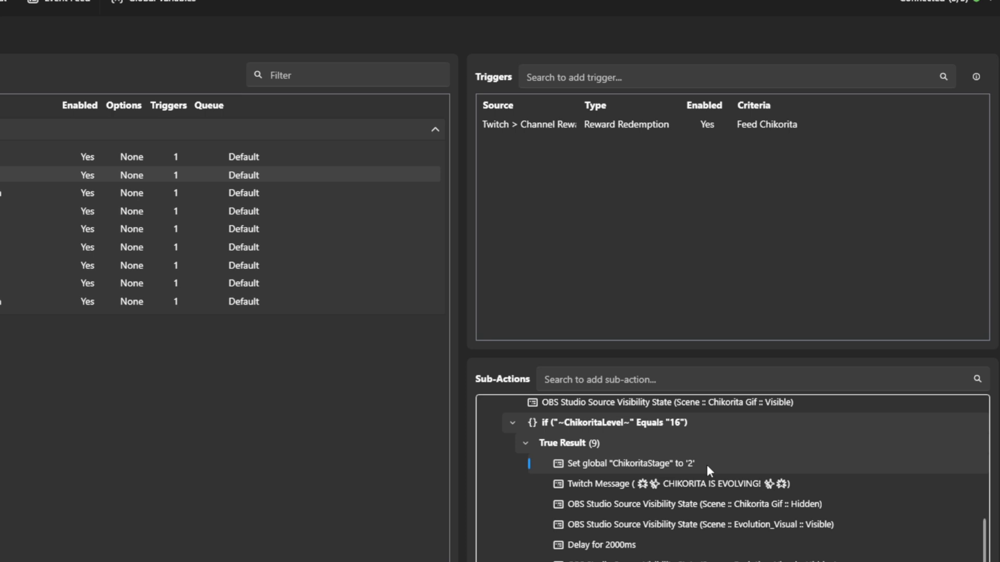
left_click(717, 482)
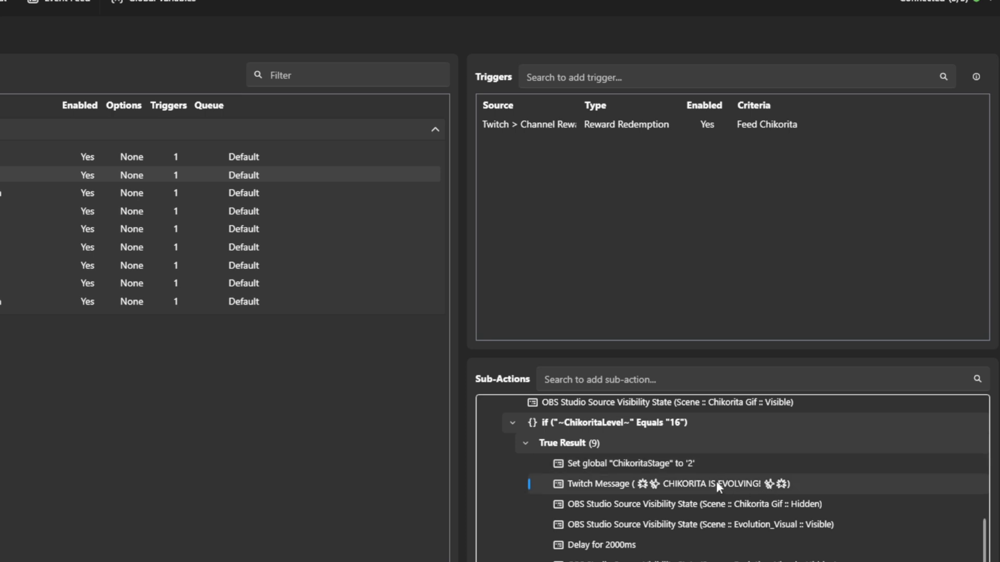
left_click(807, 522)
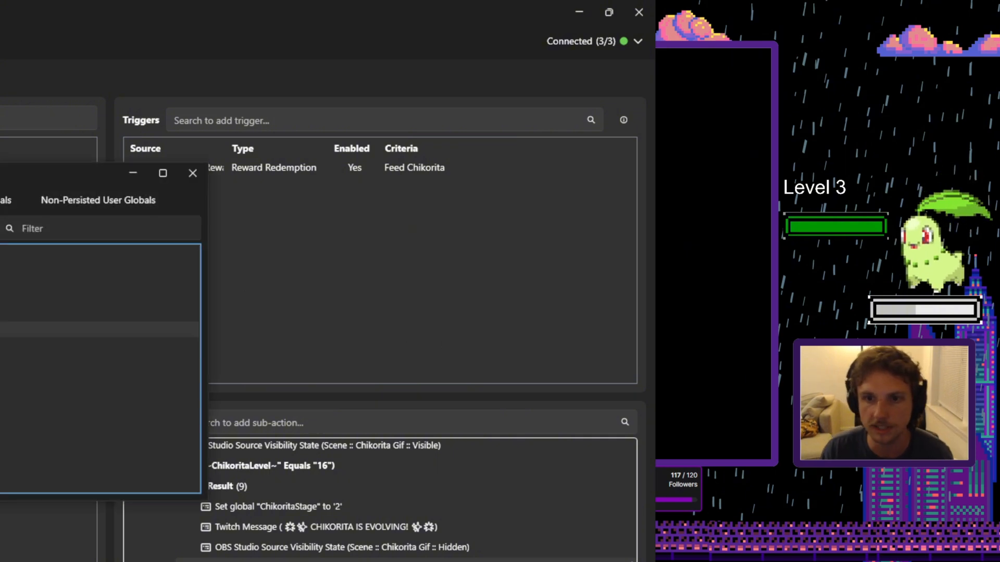
Step: Test the Feed Chikorita reward redemption trigger to run the evolution branch
right_click(216, 170)
left_click(261, 187)
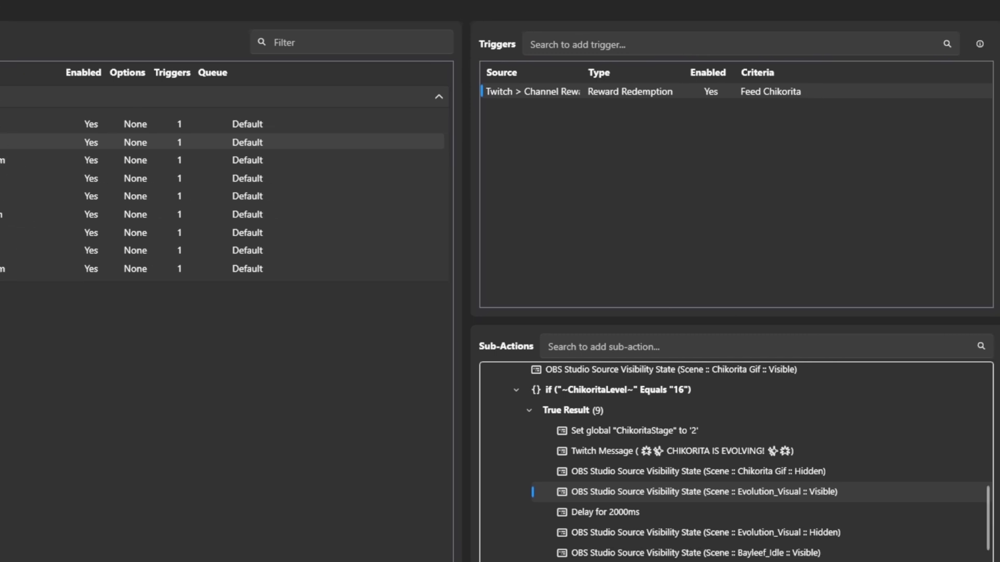
Step: Examine the remaining evolution sub-actions, from the 2000 ms delay through Bayleef_Idle and pokemon-evolve.mp3 to the evolved-into-Bayleef message
scroll(698, 492, "down", 1)
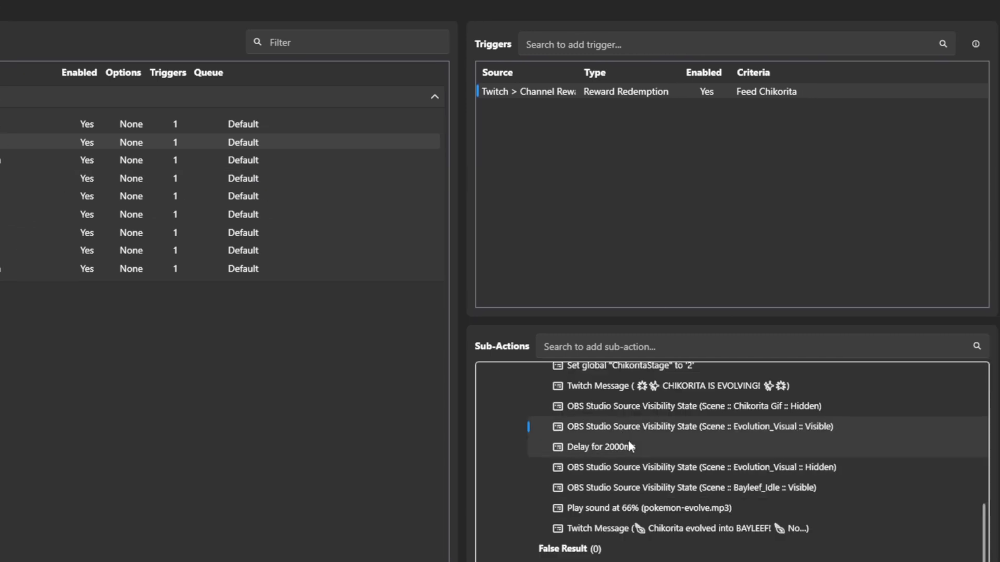
left_click(631, 442)
left_click(711, 472)
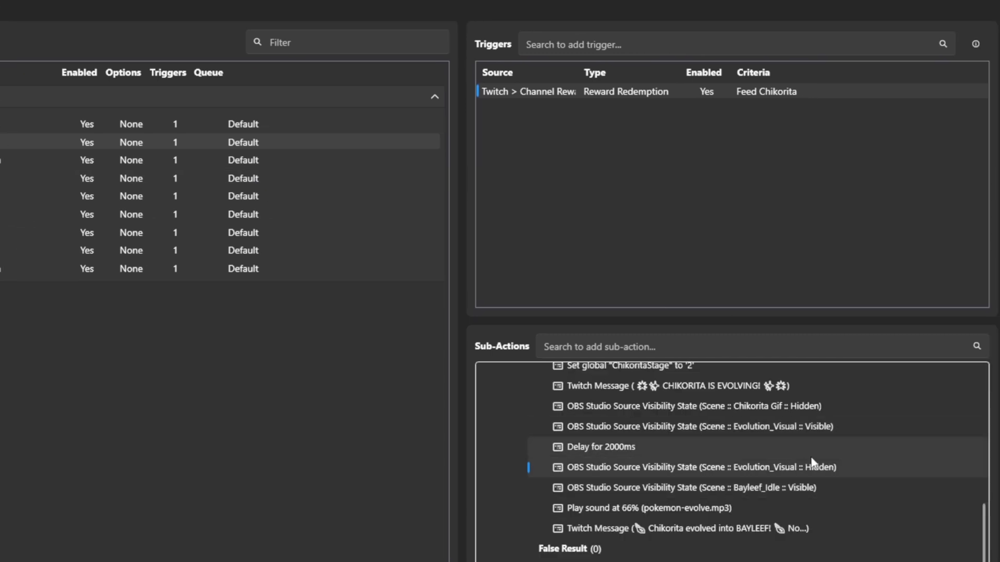
left_click(778, 487)
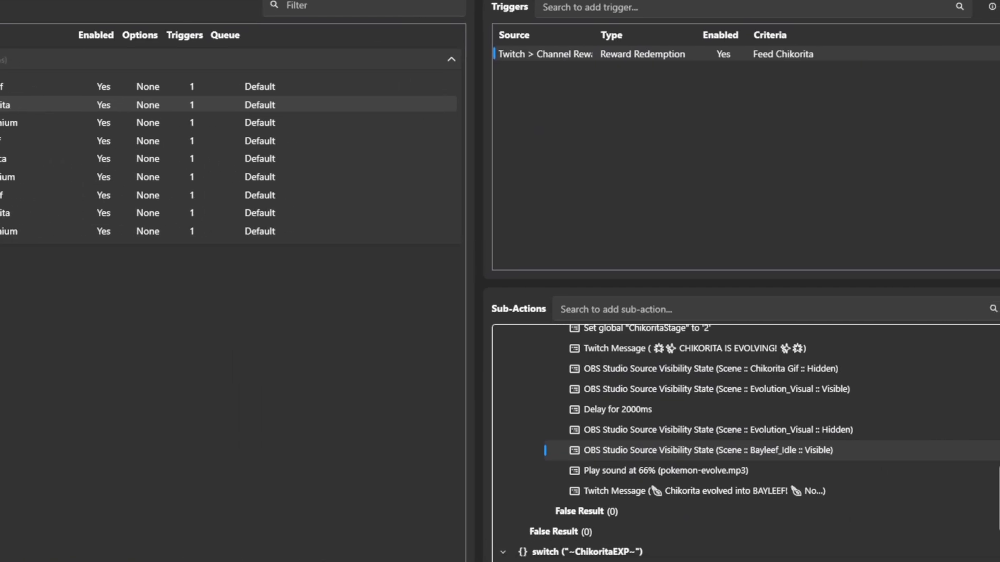
left_click(723, 465)
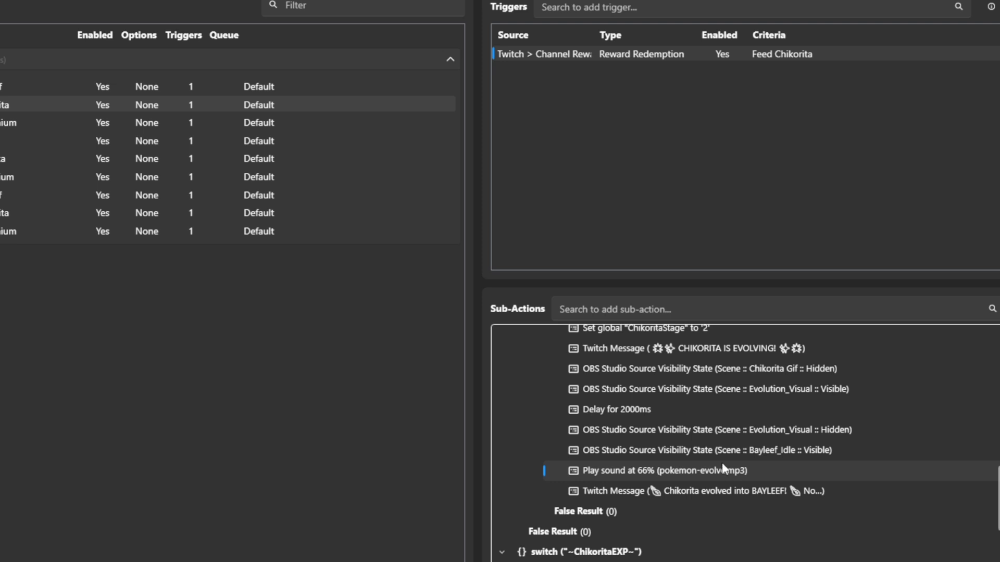
left_click(700, 490)
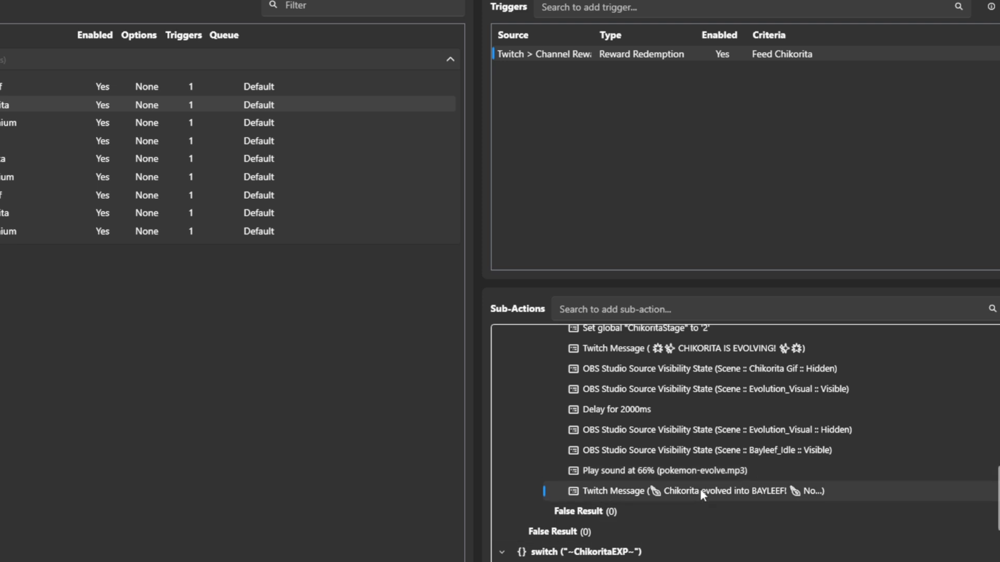
Step: Examine the ChikoritaEXP switch after the level-up condition and expand its case (0) sub-actions
scroll(661, 438, "down", 5)
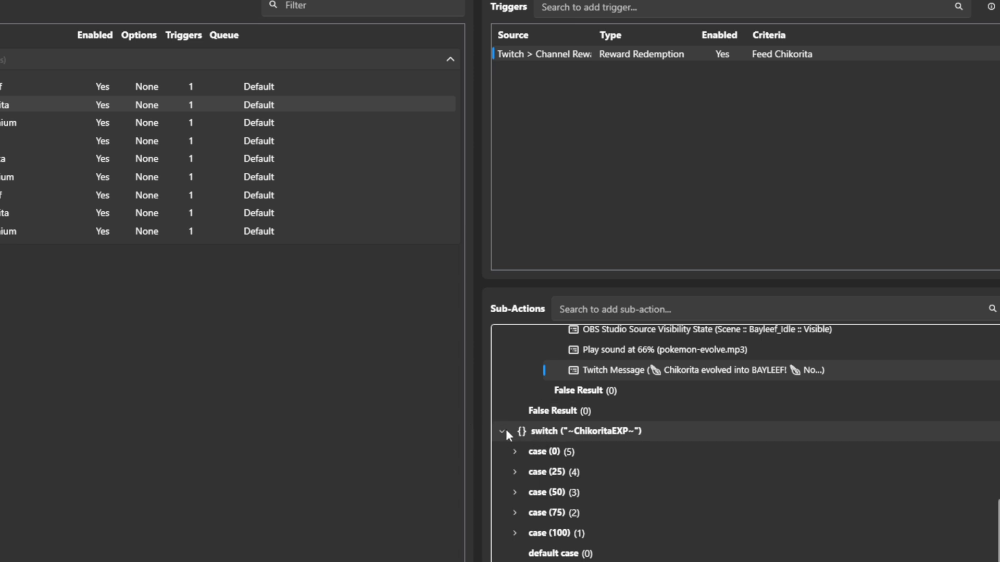
left_click(503, 432)
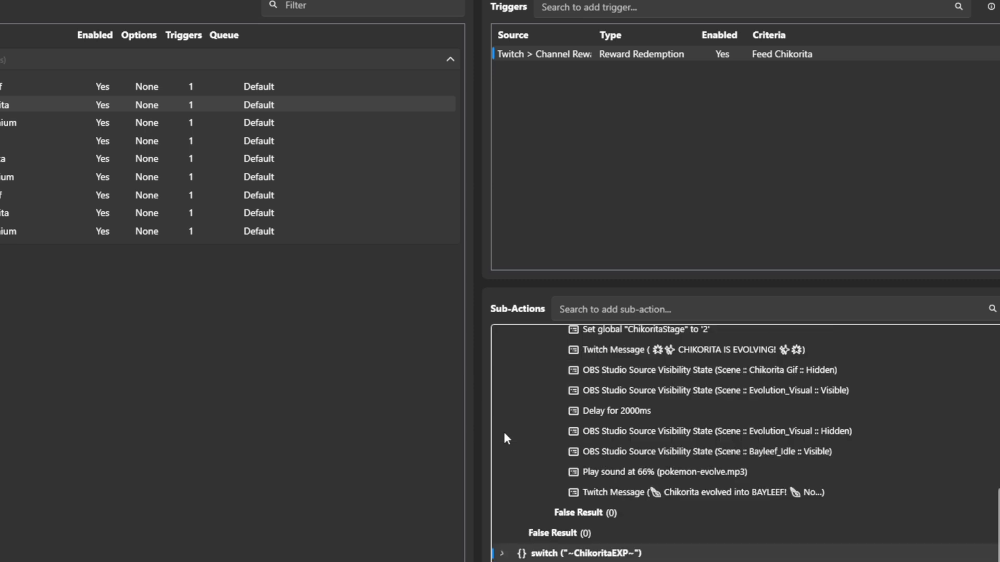
scroll(582, 451, "down", 5)
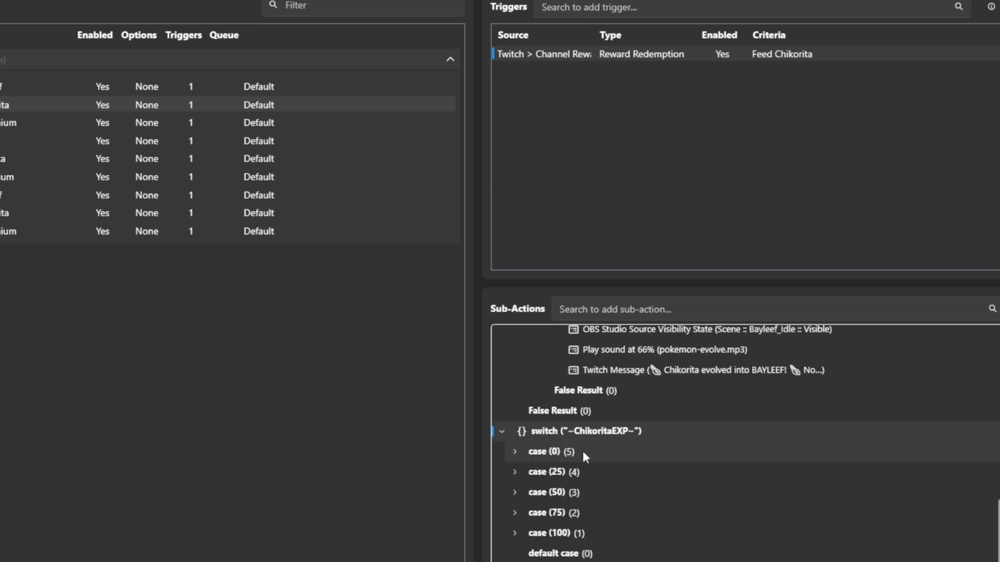
left_click(514, 452)
scroll(519, 432, "down", 3)
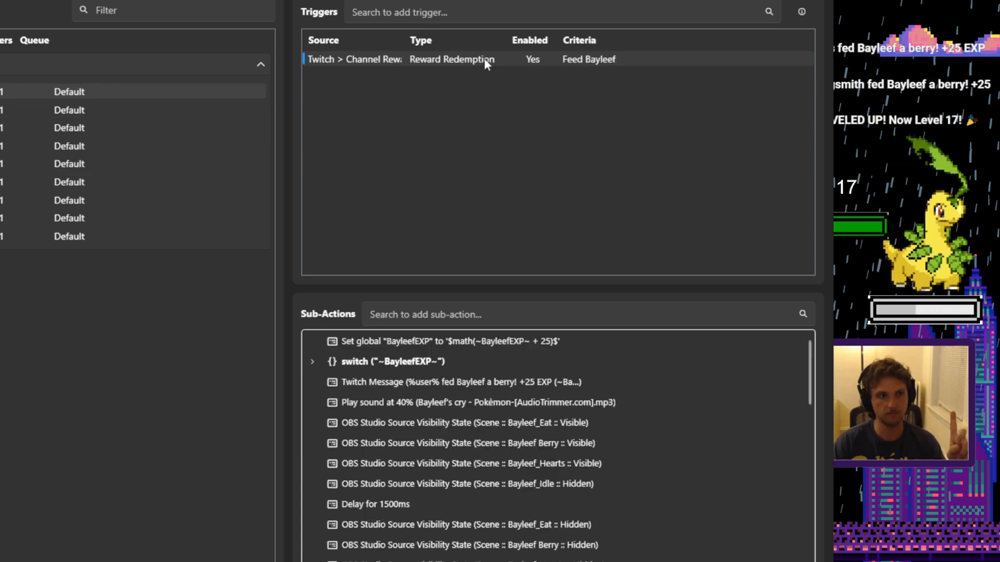
Step: Test the Feed Bayleef reward redemption trigger twice to add EXP to the pet
right_click(483, 58)
left_click(496, 71)
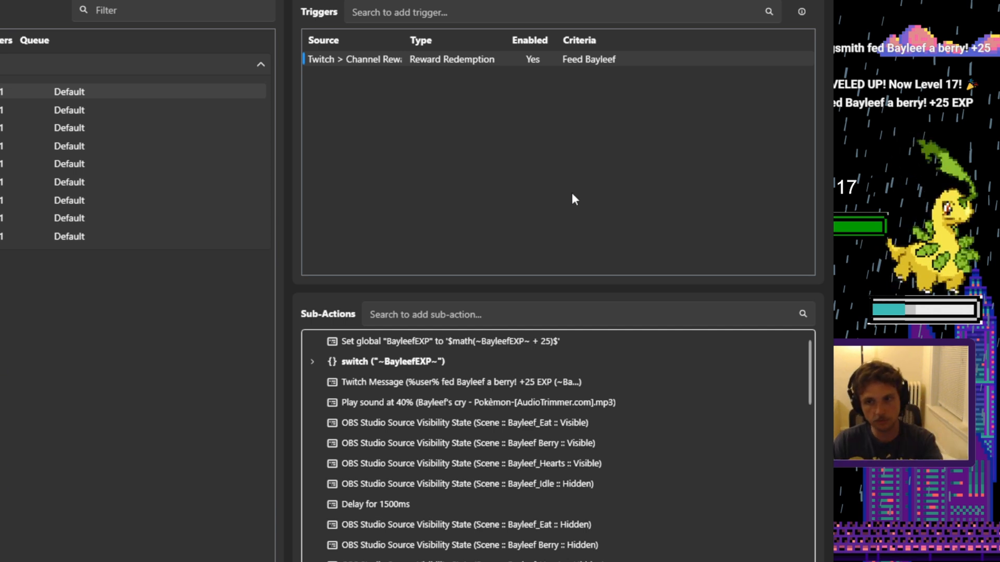
right_click(423, 61)
left_click(444, 78)
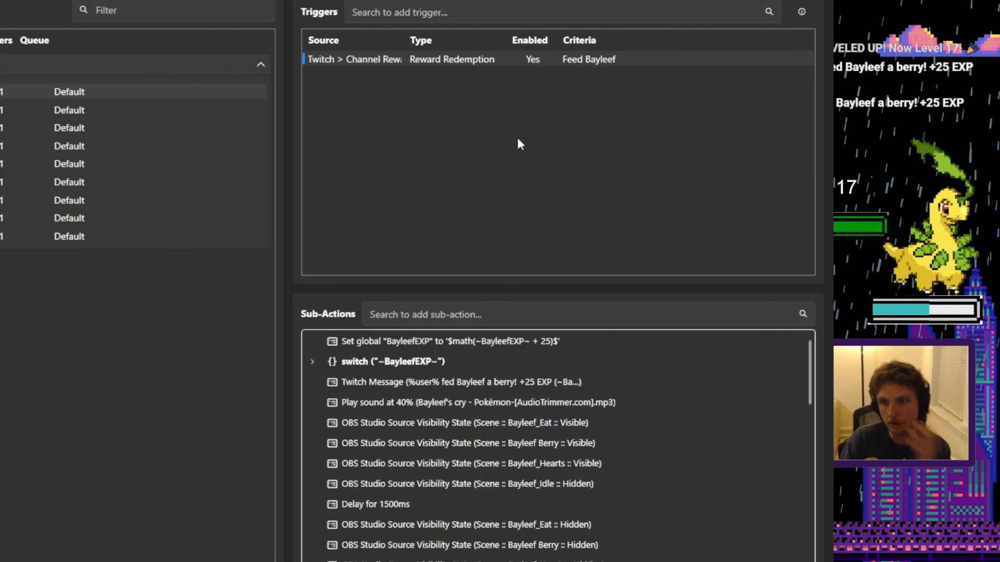
Step: Expand the final BayleefEXP switch and examine which Chikorita_EXP sources its case (0) shows and hides
scroll(536, 399, "down", 10)
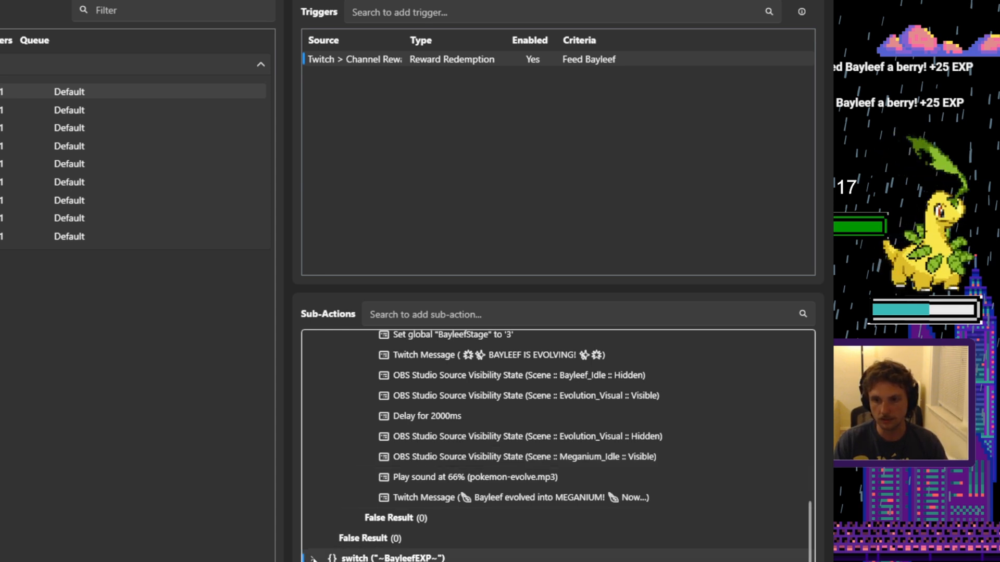
scroll(402, 480, "down", 4)
scroll(402, 480, "down", 3)
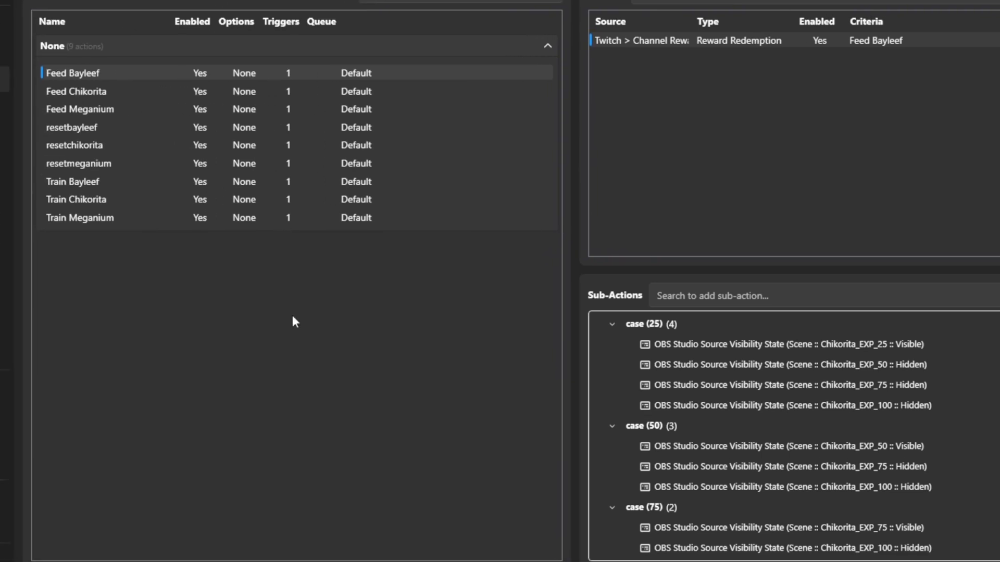
scroll(914, 451, "up", 4)
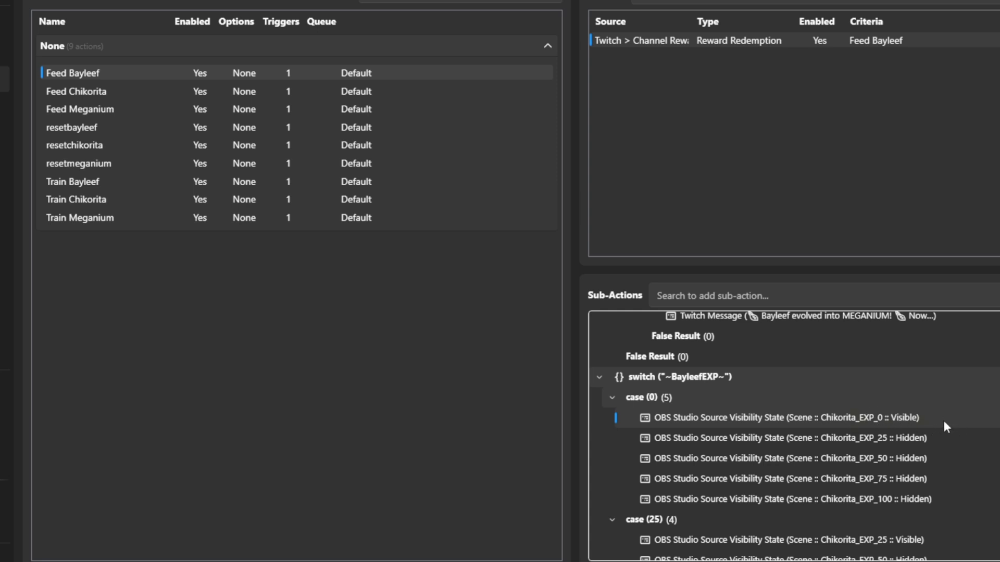
left_click(911, 438)
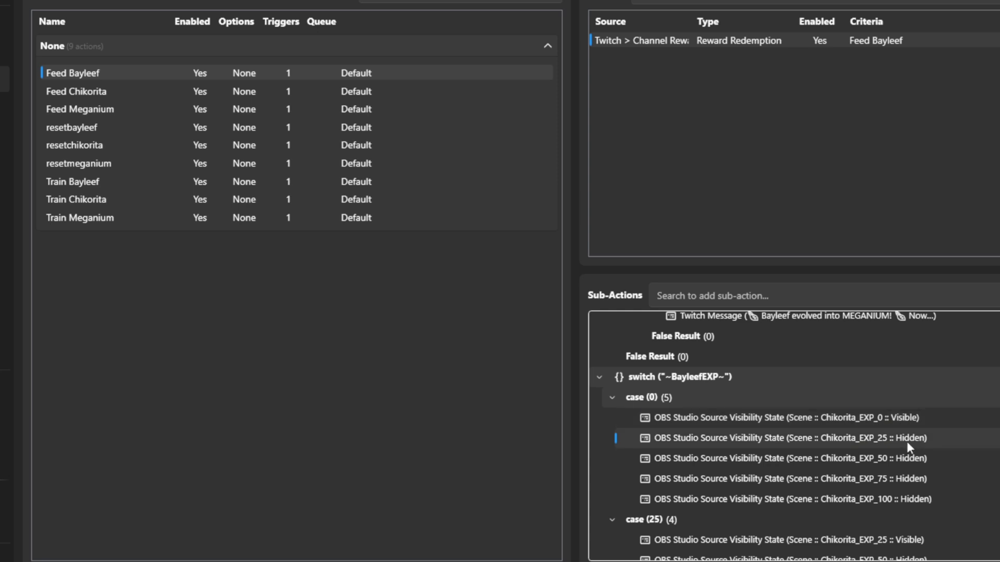
left_click(891, 454)
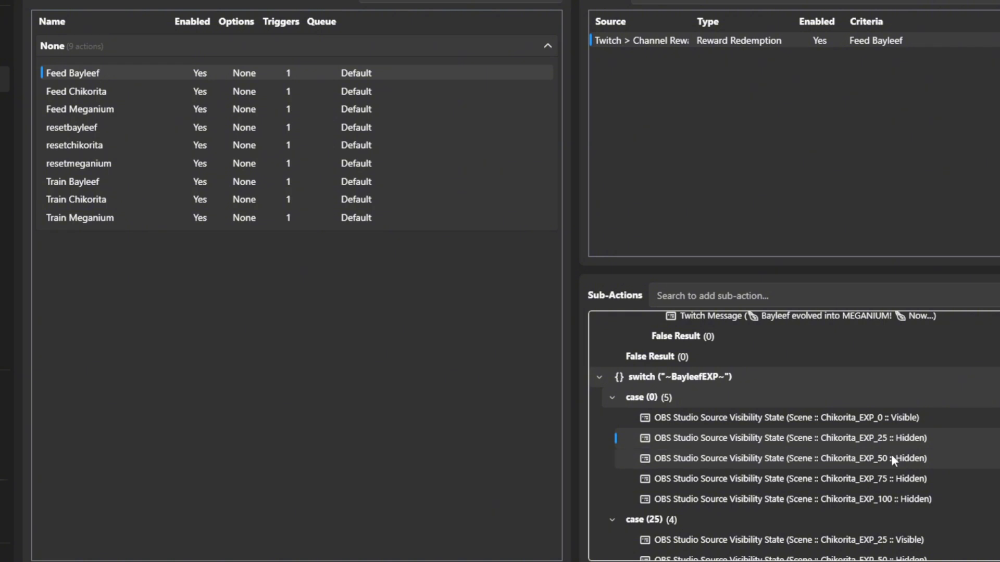
left_click(868, 474)
left_click(861, 492)
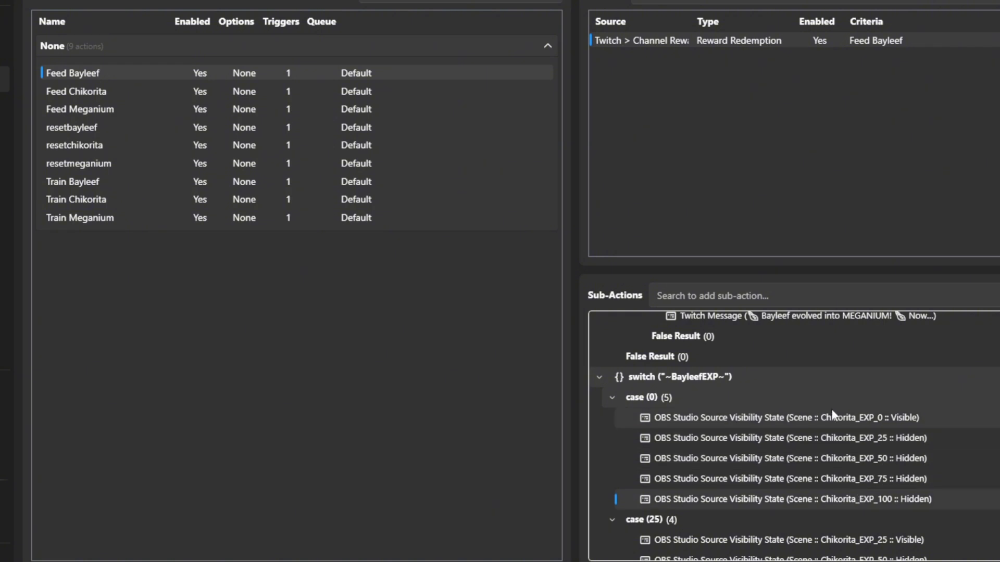
Step: Examine the Chikorita_EXP source visibility sub-actions in the BayleefEXP switch's cases 25, 50, 75 and 100
scroll(832, 409, "down", 1)
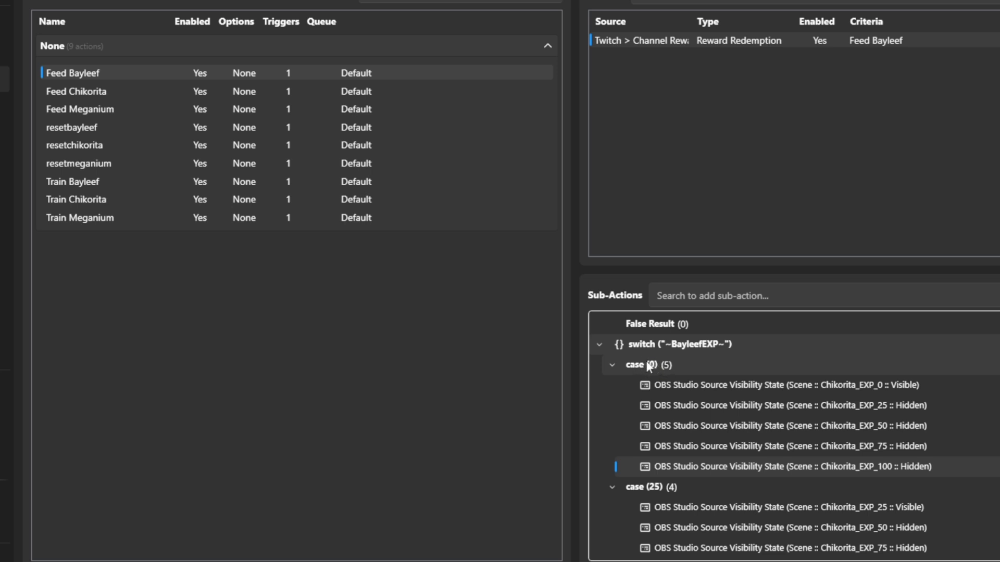
scroll(672, 366, "down", 1)
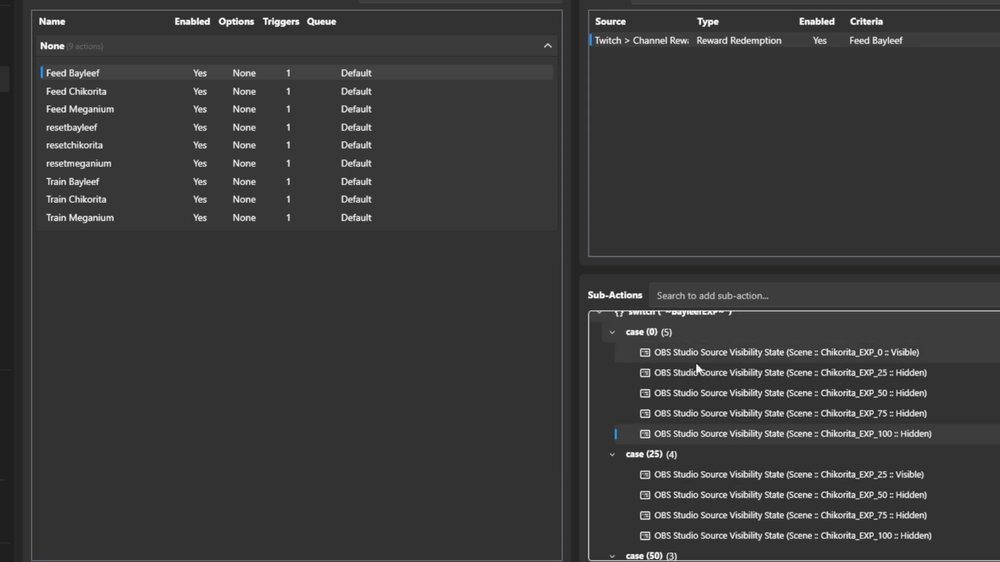
scroll(692, 358, "down", 1)
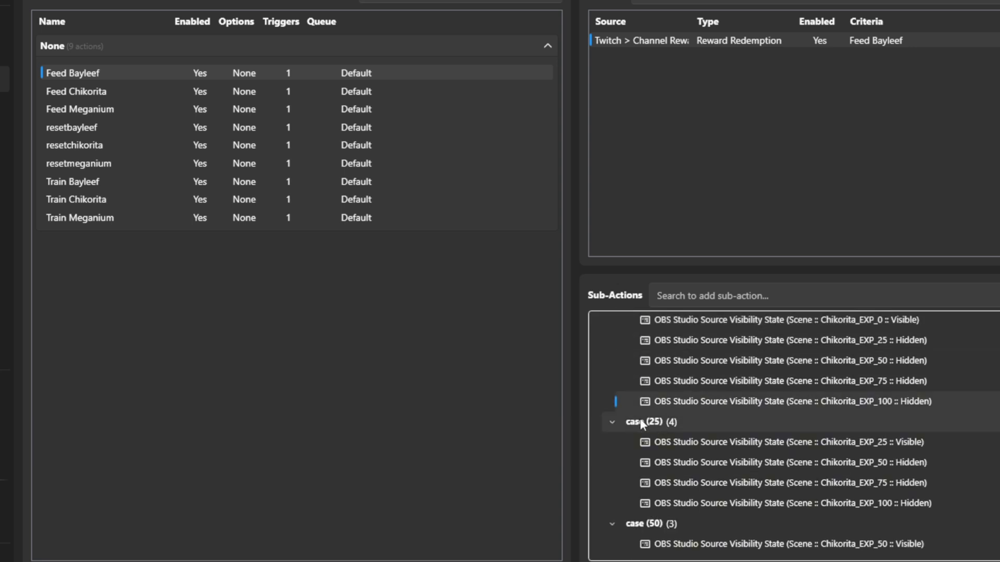
left_click(823, 440)
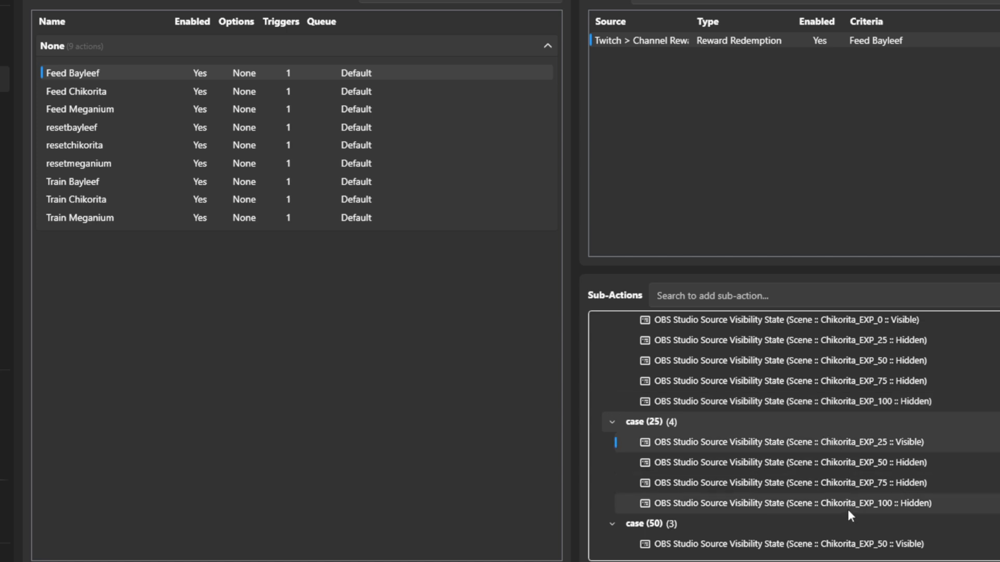
scroll(657, 438, "down", 2)
scroll(657, 439, "down", 3)
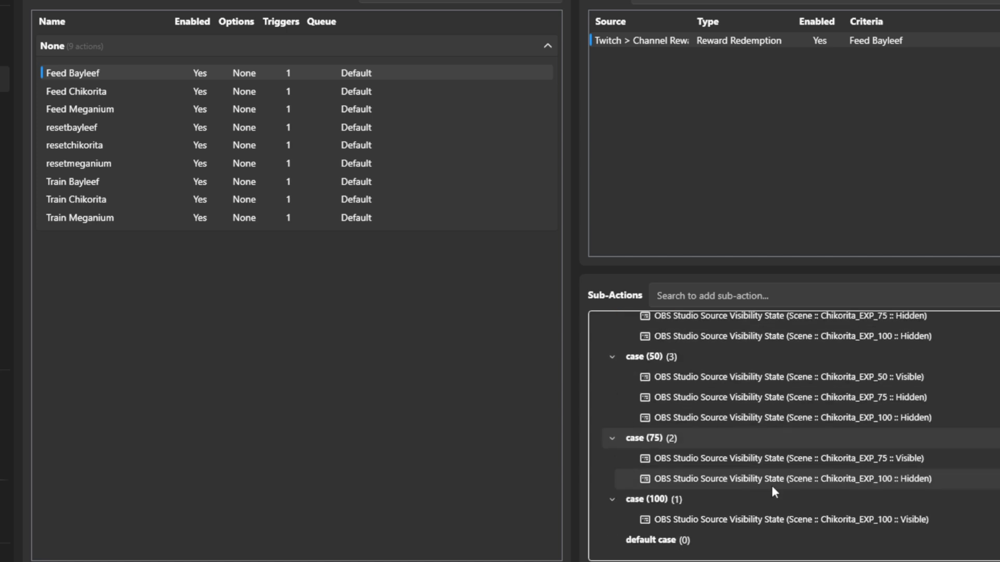
Step: Collapse the final BayleefEXP switch, the BayleefLevel Equals 32 condition and the enclosing level-up condition in Feed Bayleef
scroll(782, 495, "up", 10)
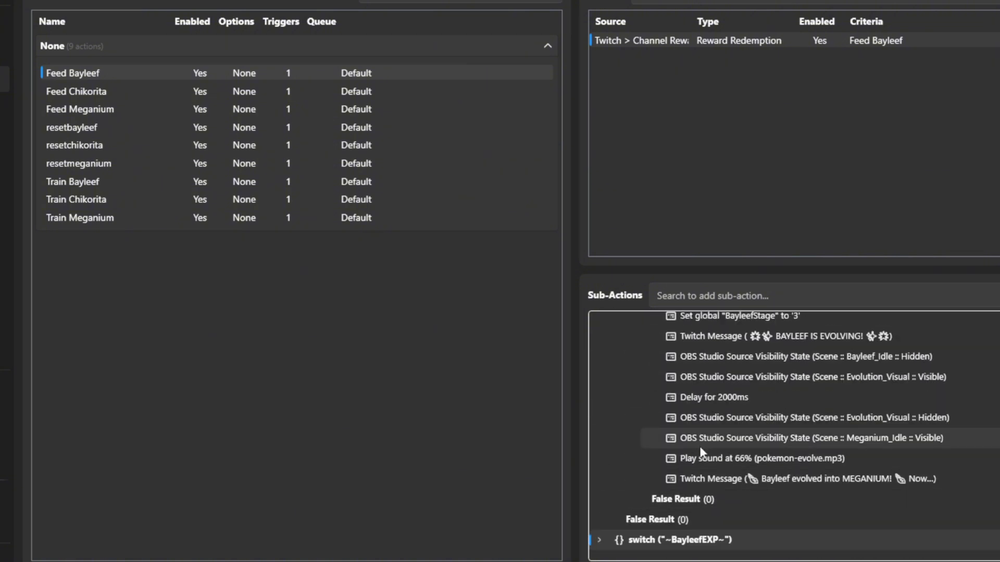
scroll(679, 479, "up", 7)
left_click(623, 503)
scroll(651, 488, "up", 6)
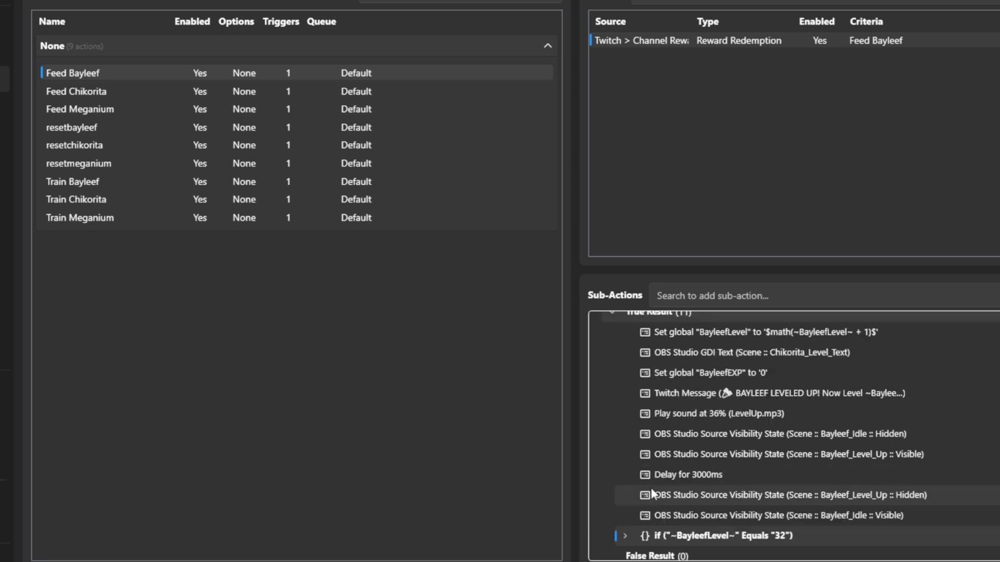
left_click(599, 454)
scroll(652, 475, "up", 2)
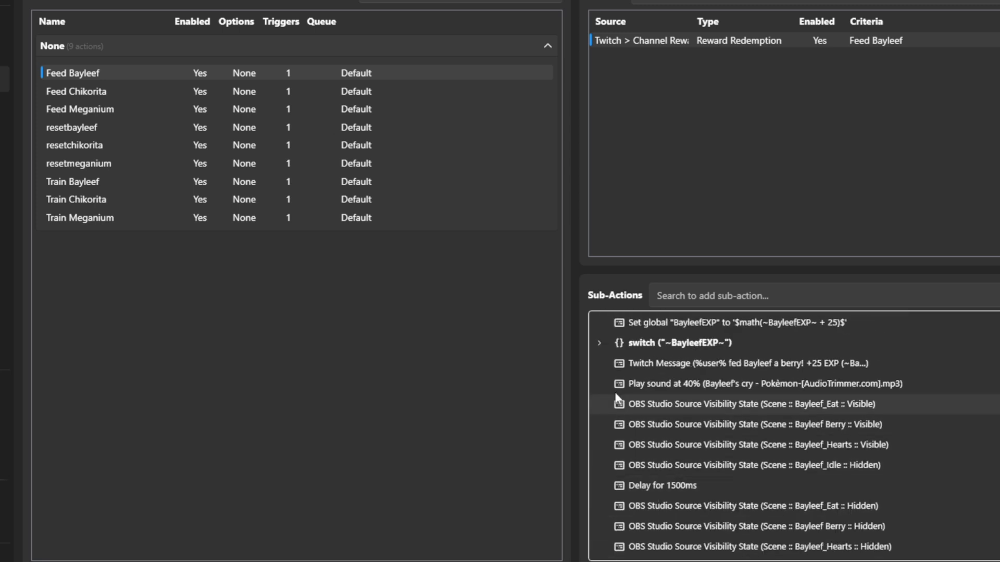
Step: Open the resetchikorita action and examine its sub-actions, from the EXP and level globals through the hidden Chikorita_EXP_100 source
left_click(145, 145)
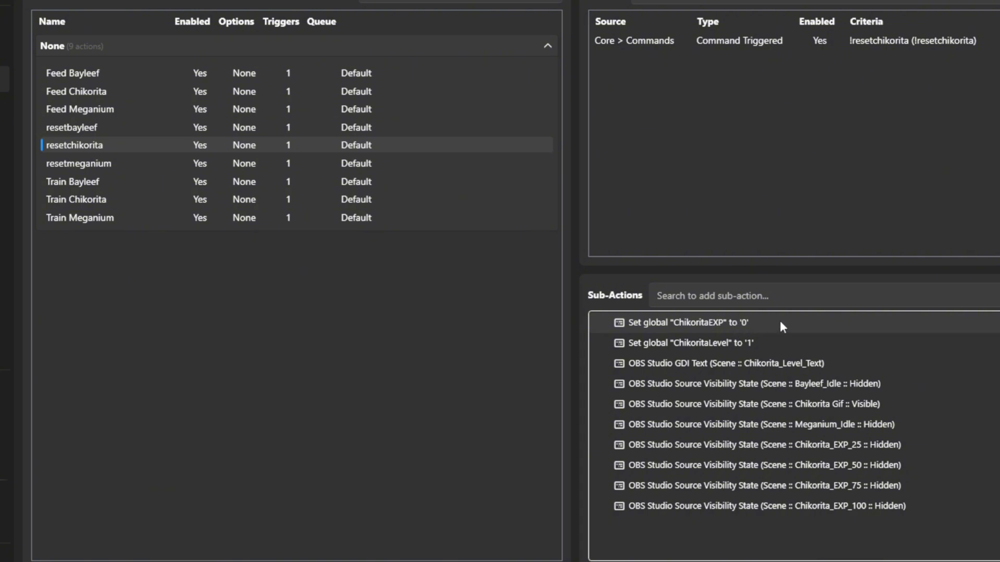
left_click(790, 362)
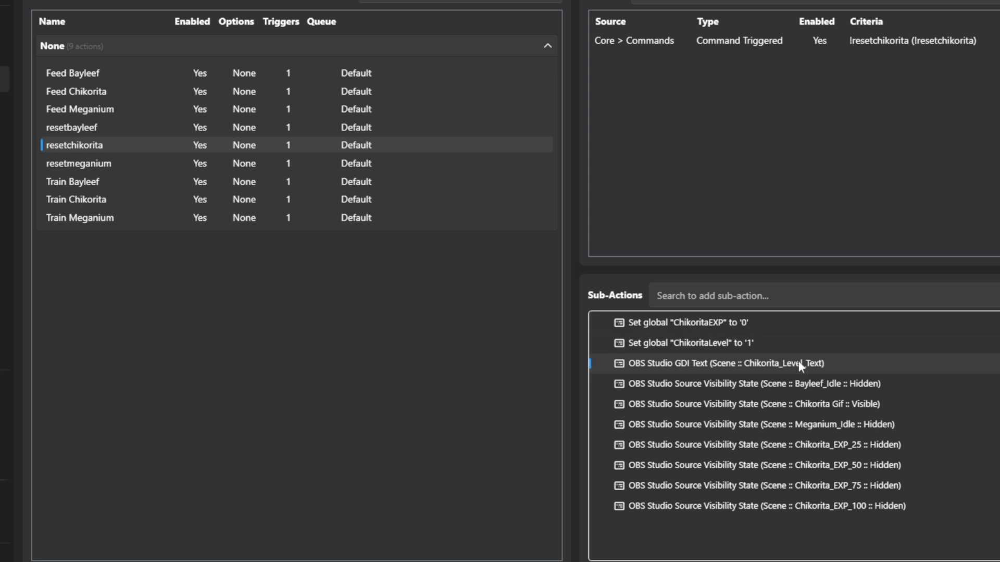
left_click(837, 379)
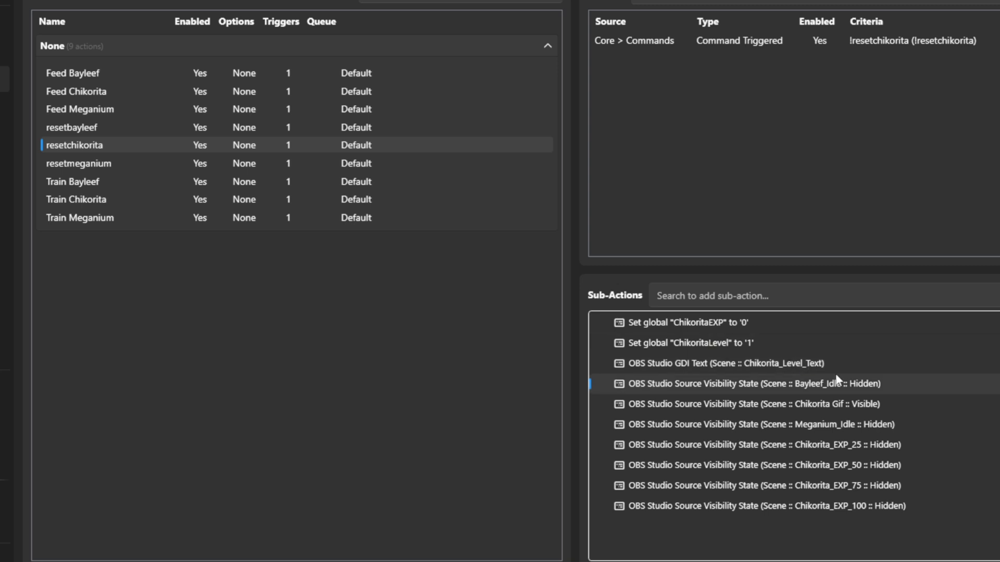
left_click(889, 420)
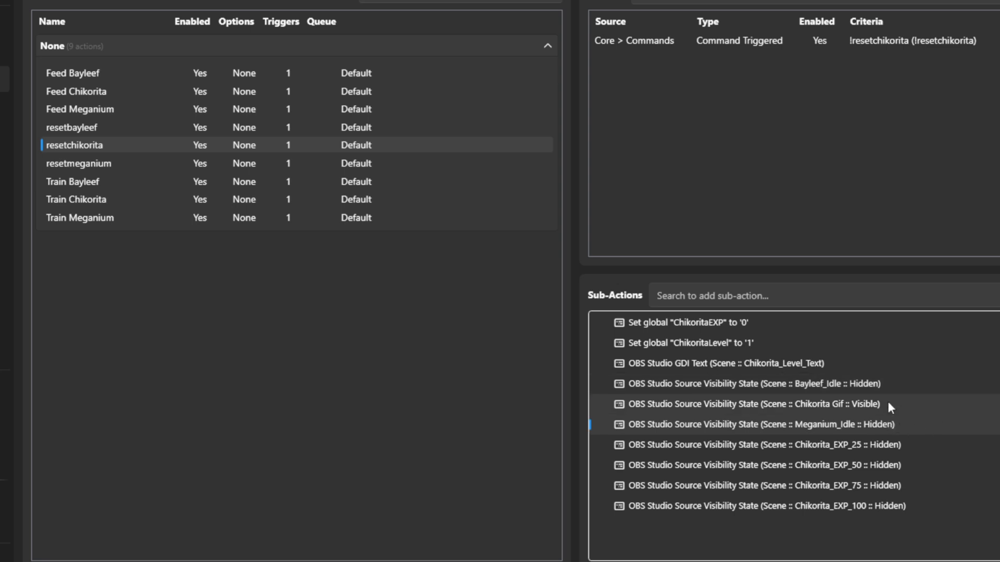
left_click(889, 407)
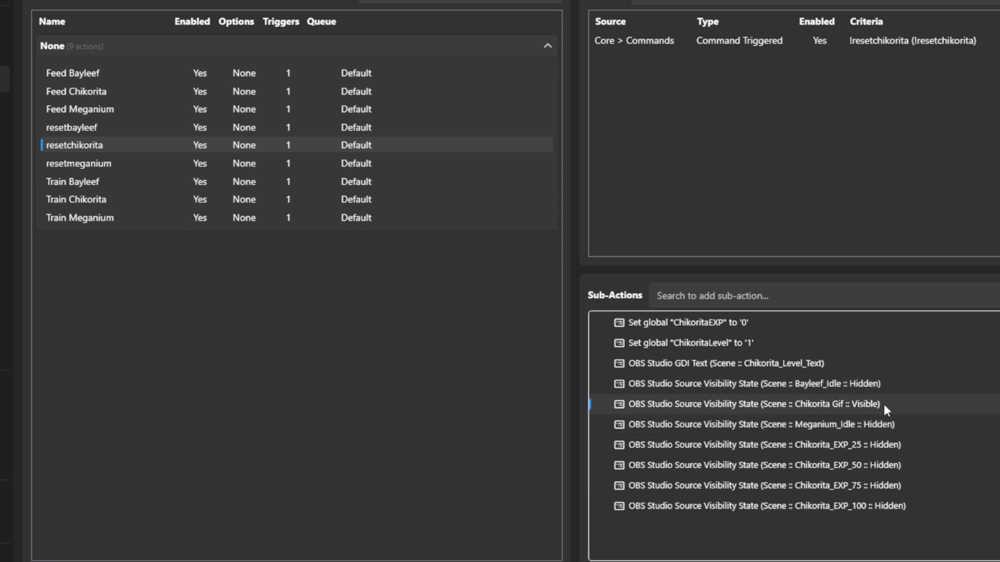
left_click(813, 448)
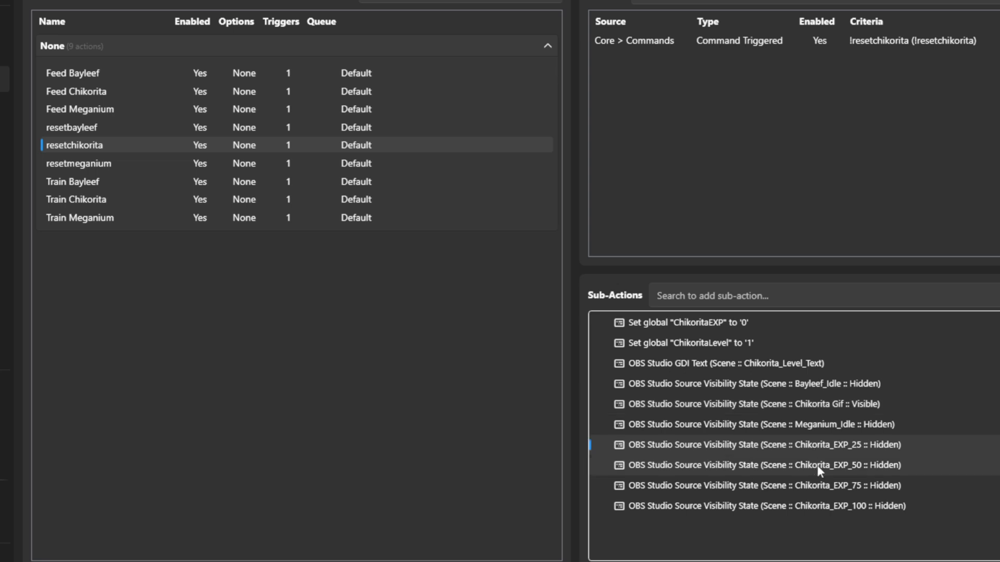
left_click(819, 485)
left_click(810, 507)
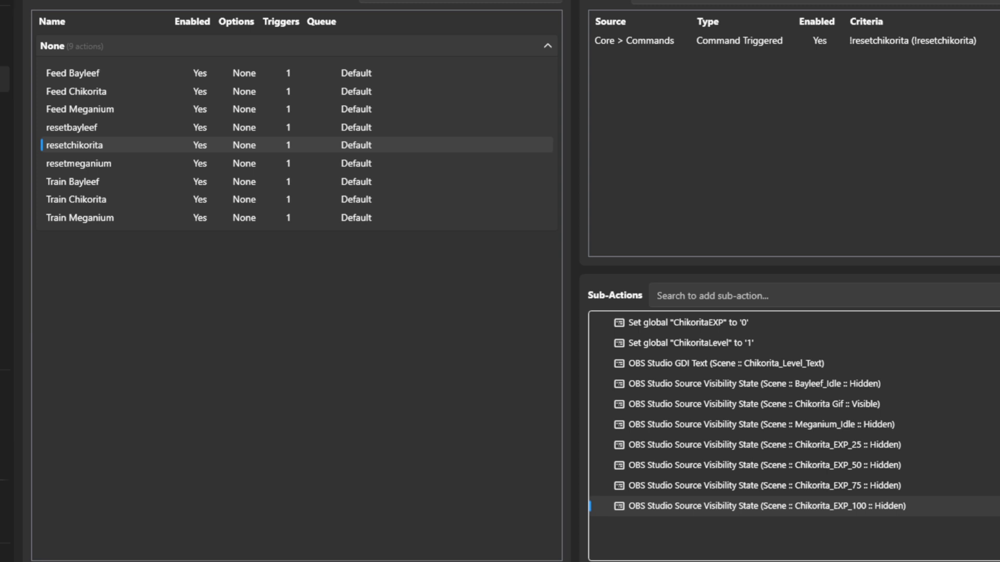
Step: Open the resetchikorita action's Command Triggered settings to check the assigned command, and close them without changes
left_click(682, 41)
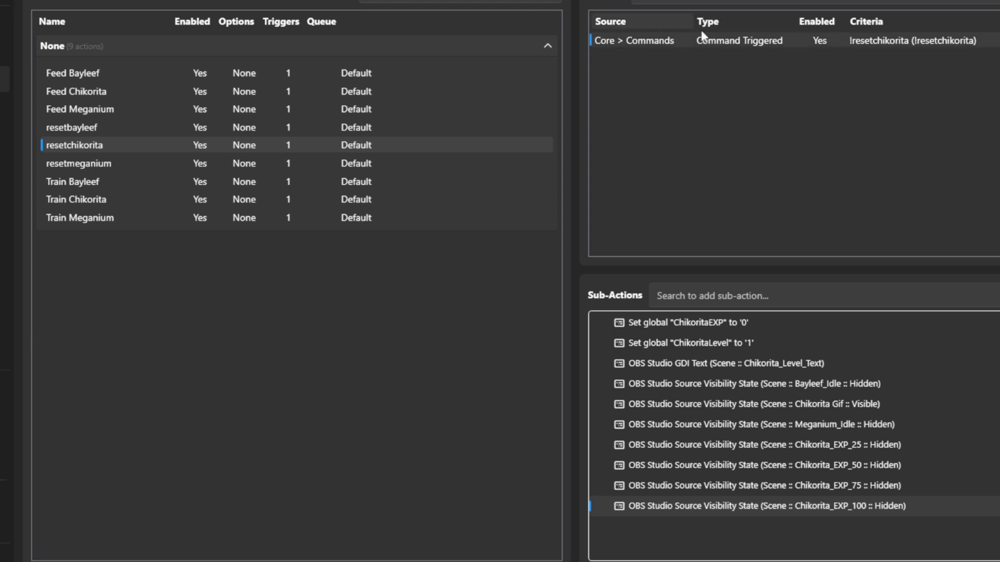
right_click(717, 41)
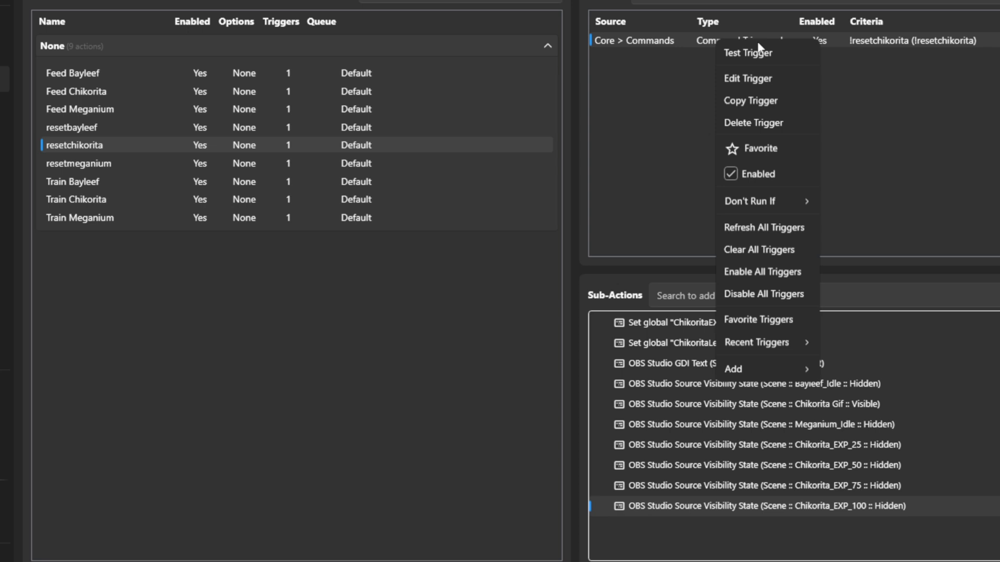
left_click(764, 75)
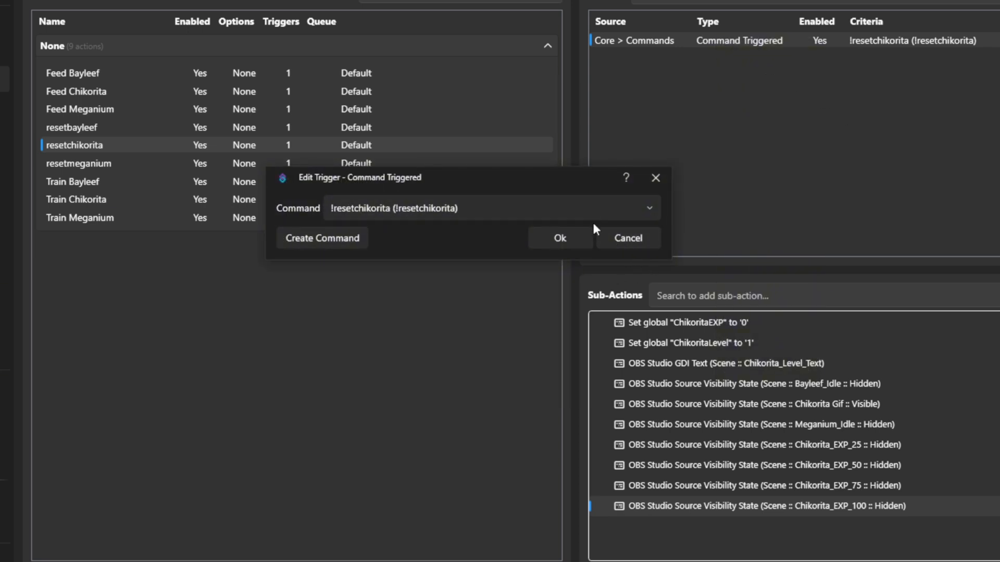
left_click(654, 243)
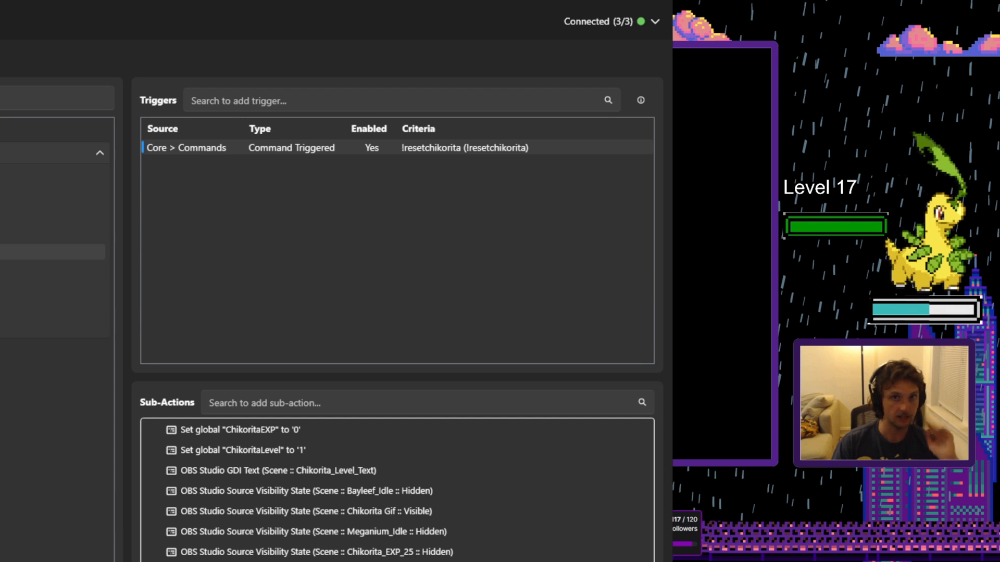
Step: Switch to the Chat window, send the !resetchikorita command to reset the pet, and close the window
key("alt+Tab")
left_click_drag(0, 104, 314, 116)
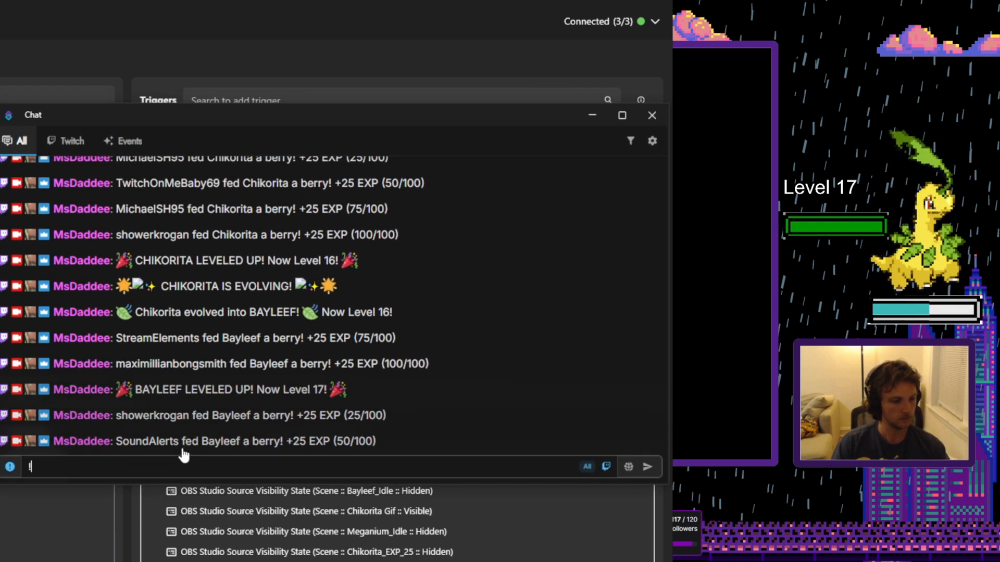
type("!rese")
left_click(71, 422)
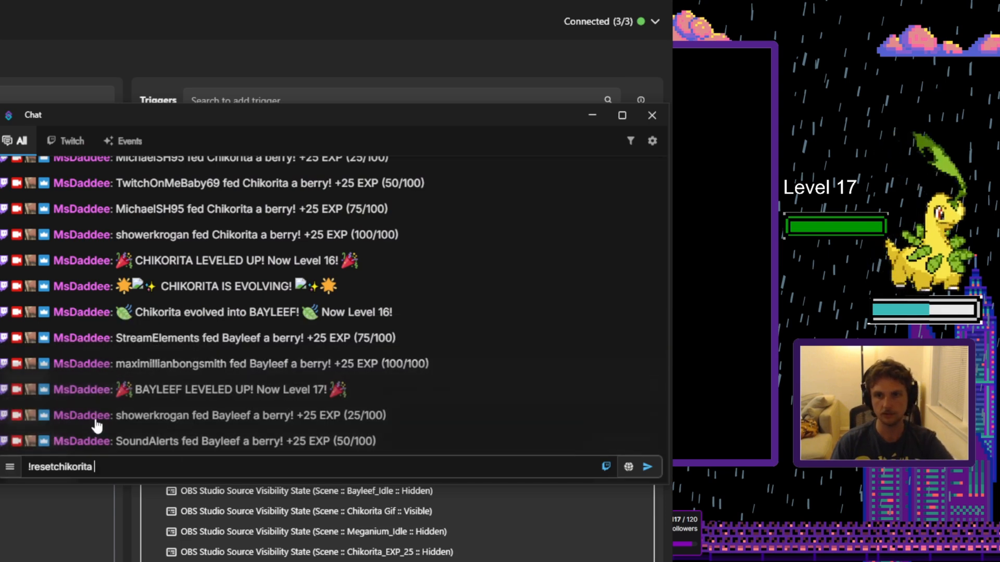
key("Return")
left_click_drag(418, 111, 224, 73)
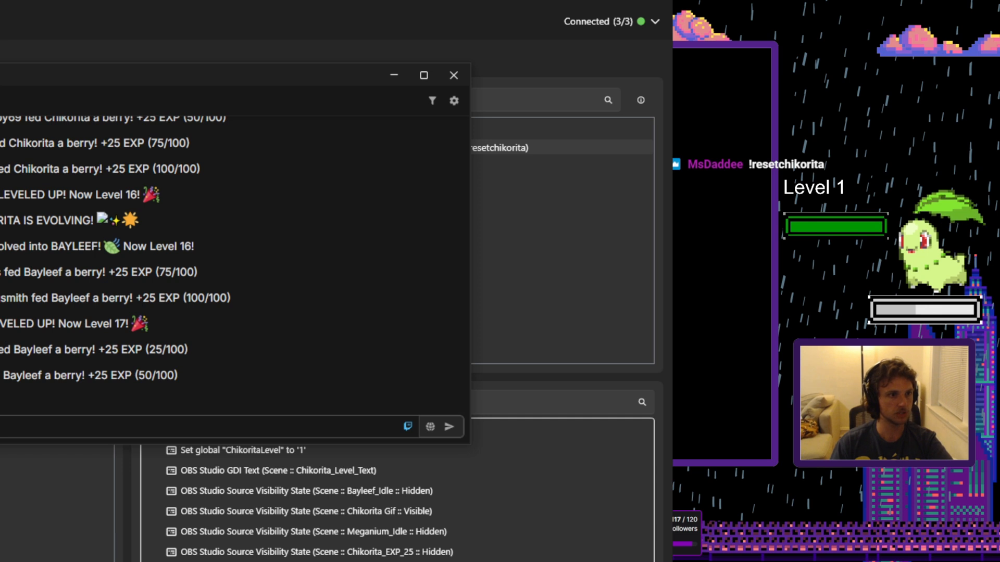
left_click_drag(114, 65, 65, 68)
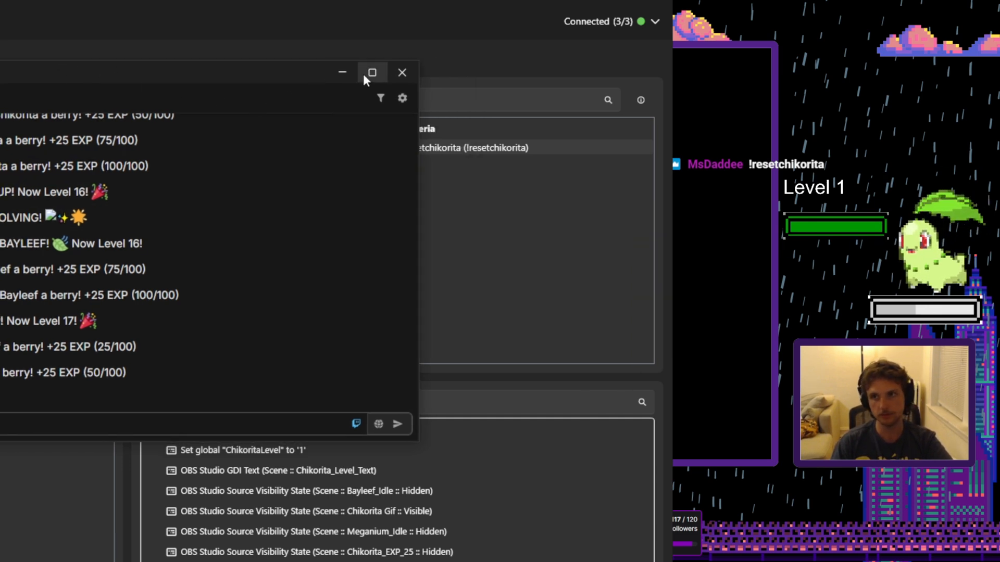
left_click(408, 76)
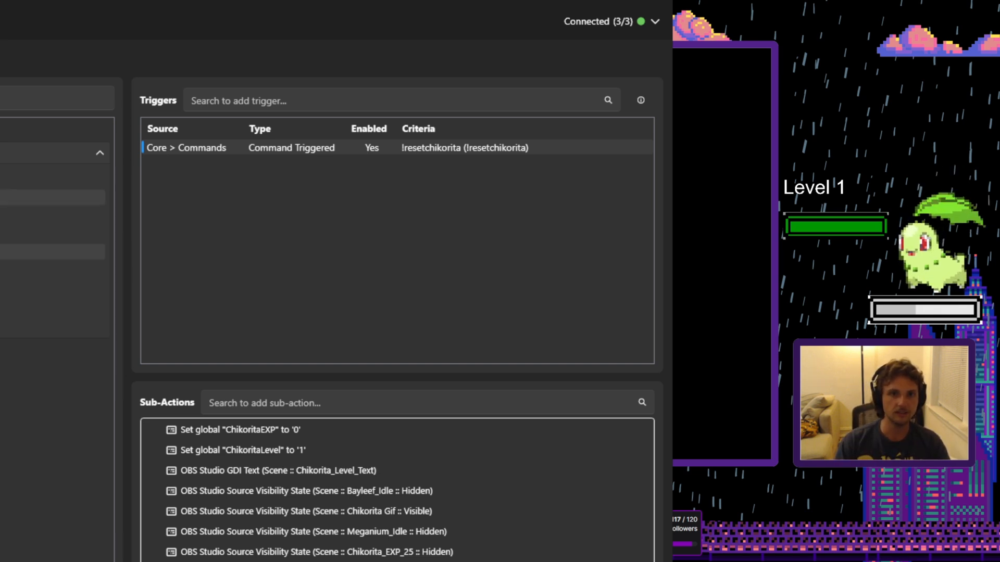
Step: Compare the Feed Chikorita, Feed Meganium and Feed Bayleef actions with their reward redemption triggers
left_click(52, 197)
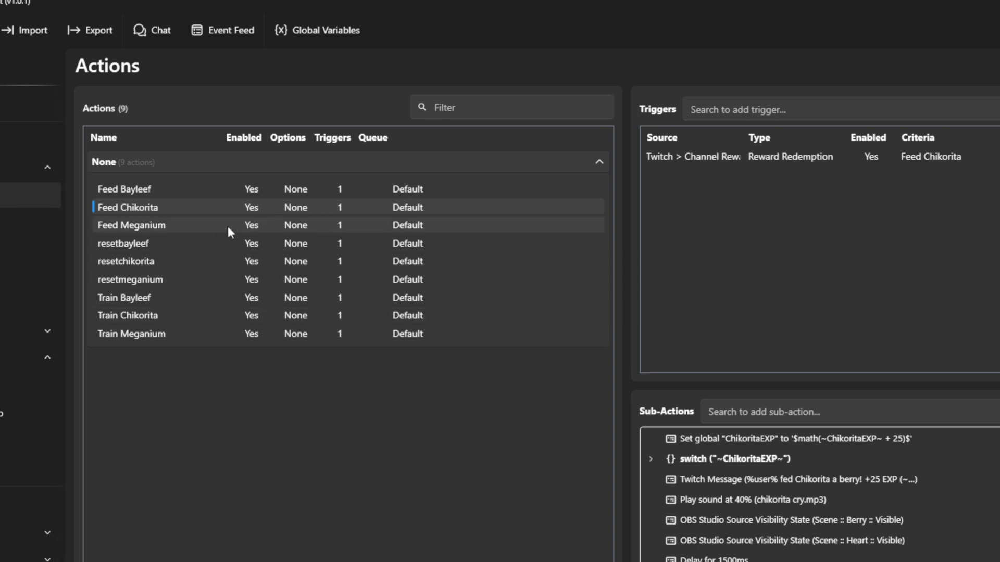
left_click(183, 223)
left_click(163, 189)
left_click(171, 208)
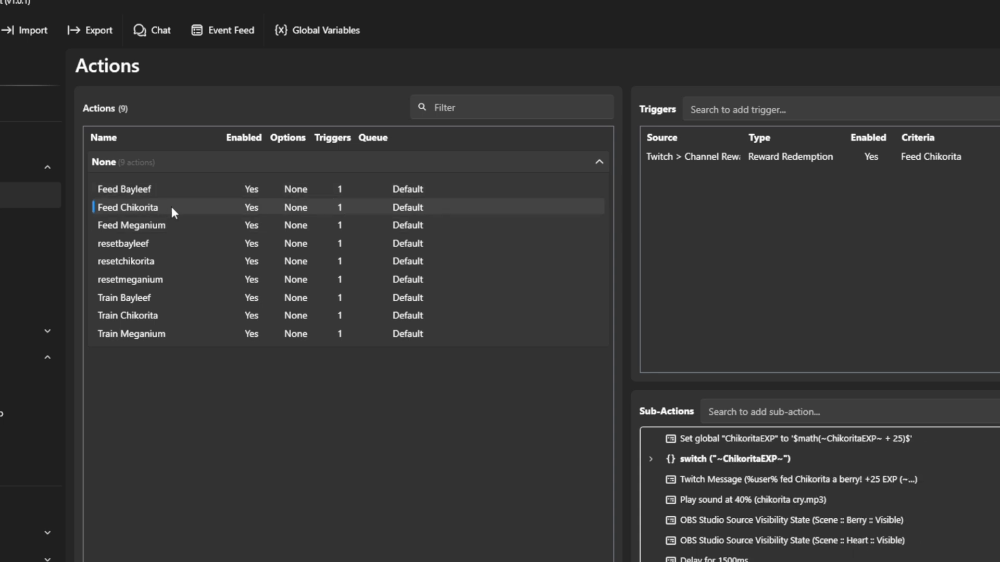
left_click(171, 225)
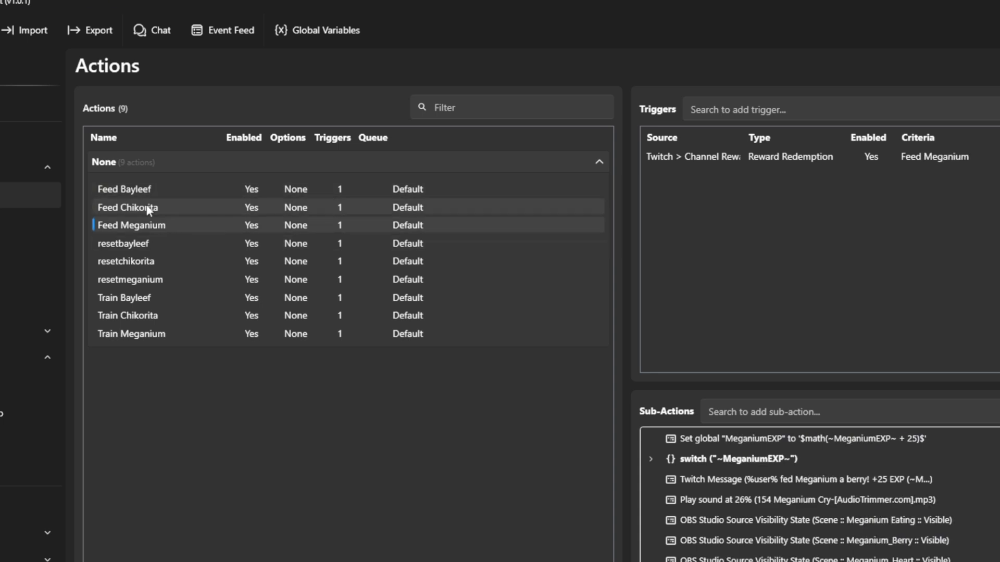
Step: Go through the Feed Bayleef, Feed Chikorita and Feed Meganium actions again to review the sub-actions of each
left_click(173, 189)
left_click(170, 207)
left_click(171, 191)
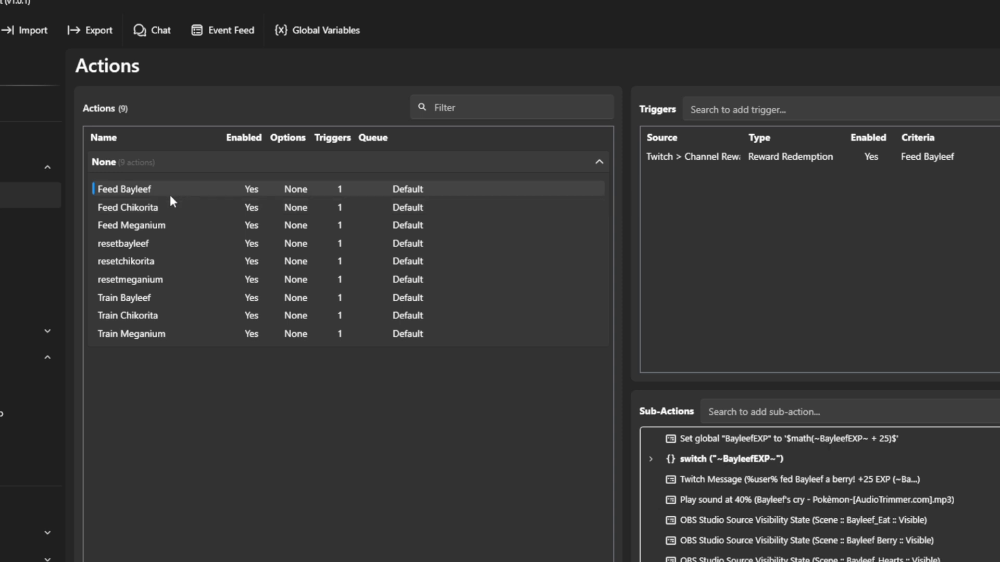
left_click(165, 207)
left_click(162, 224)
Step: Compare the Train Bayleef, Train Meganium and Train Chikorita actions, and examine the sub-action that sets the ChikoritaEXP global in Train Chikorita
left_click(167, 299)
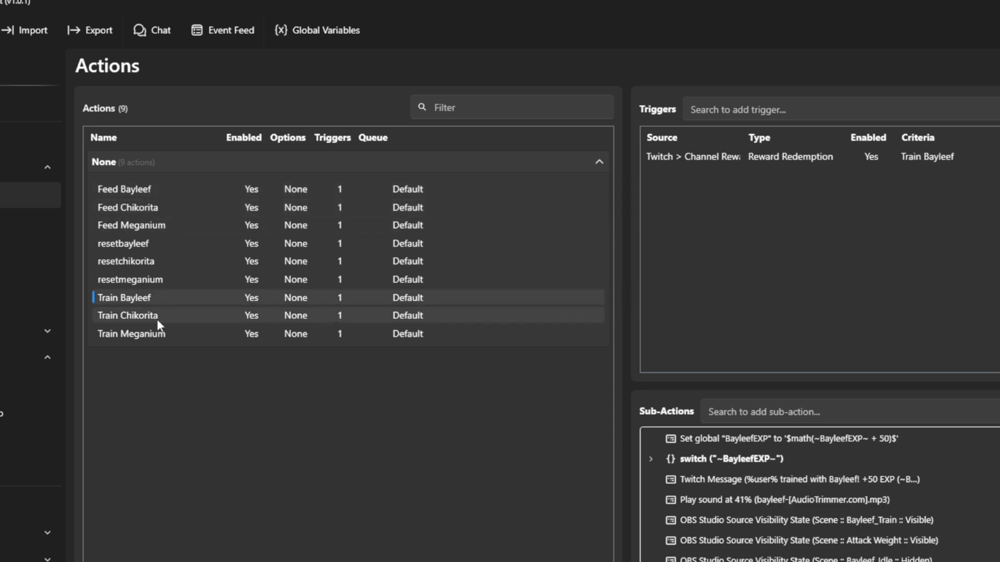
left_click(160, 333)
left_click(177, 314)
left_click(174, 298)
left_click(173, 316)
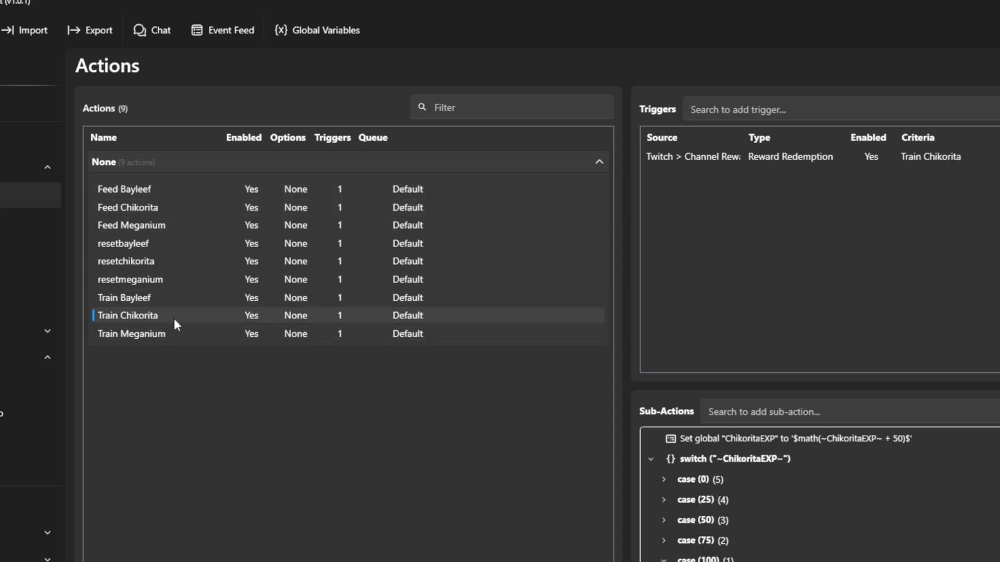
left_click(171, 333)
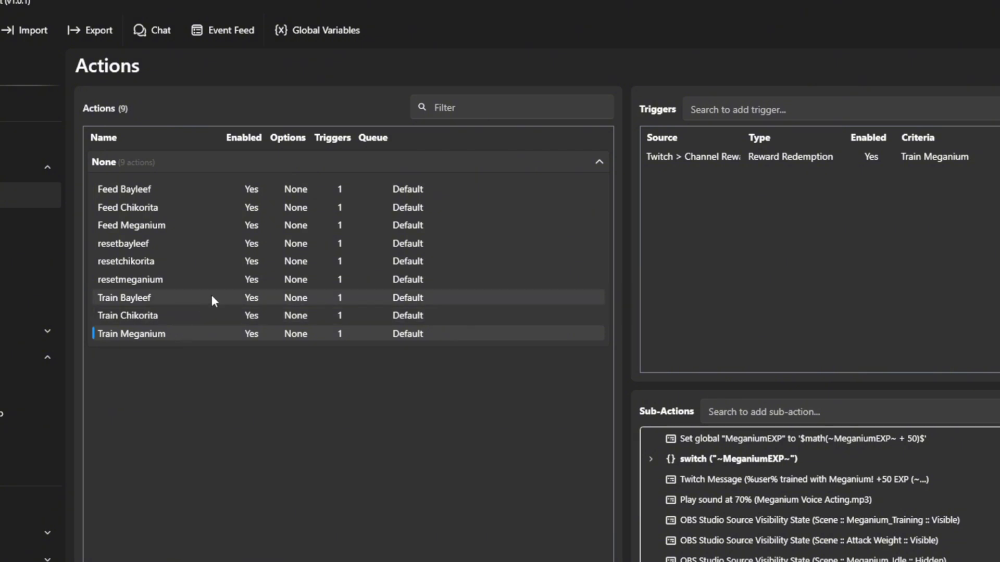
left_click(183, 310)
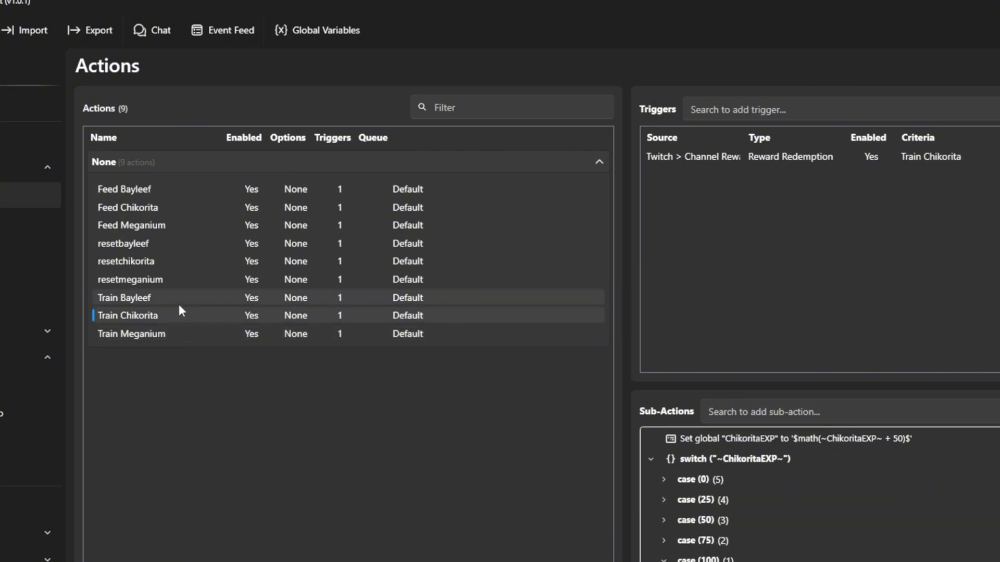
left_click(884, 441)
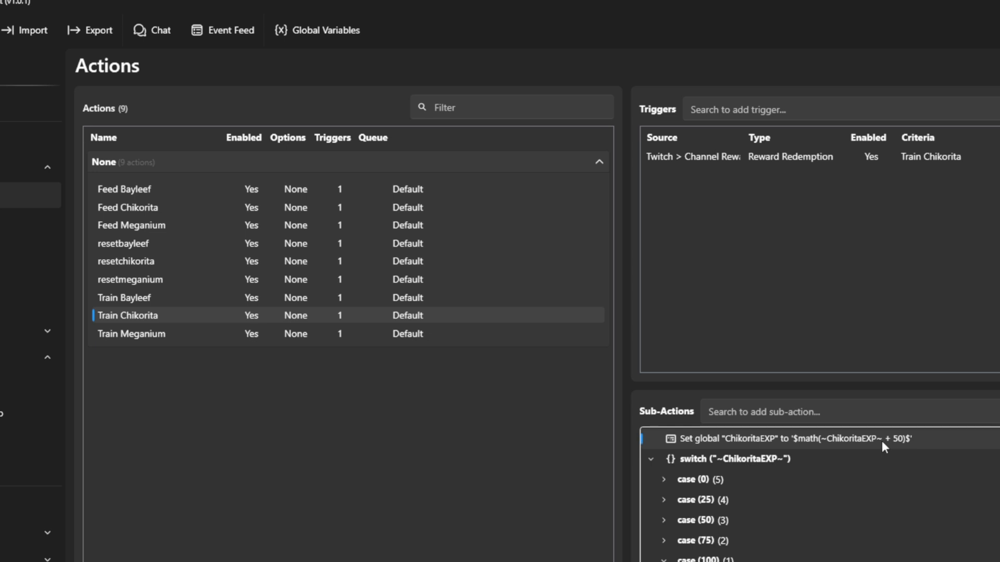